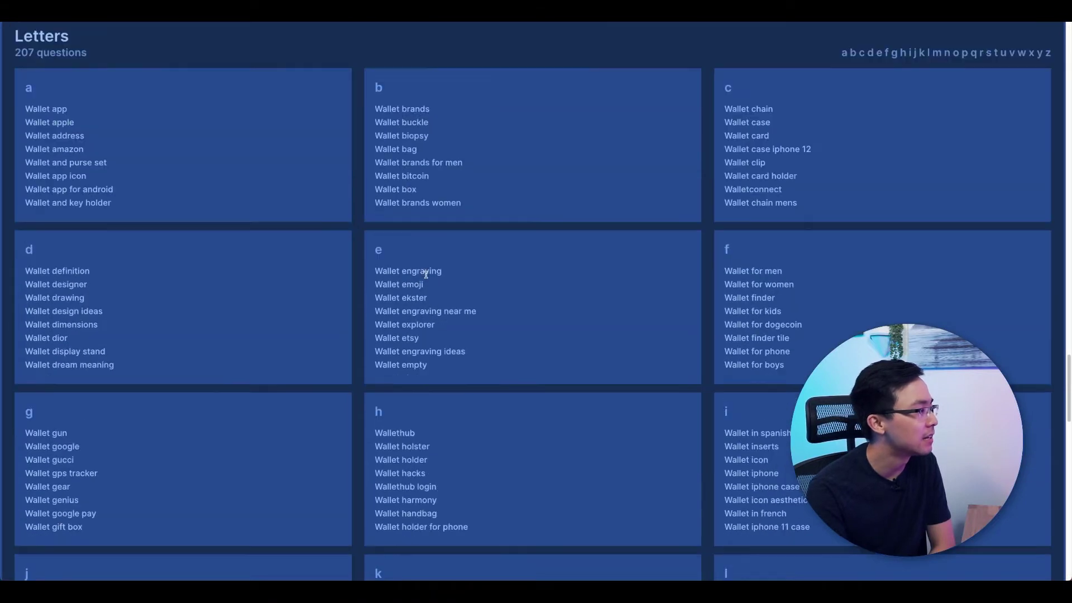
- Browse the alphabetical wallet suggestions and select the phrase "Wallet money clip" in the letter m group
{"action": "scroll", "coordinate": [426, 274], "scroll_direction": "down", "scroll_amount": 6}
{"action": "scroll", "coordinate": [447, 269], "scroll_direction": "down", "scroll_amount": 3}
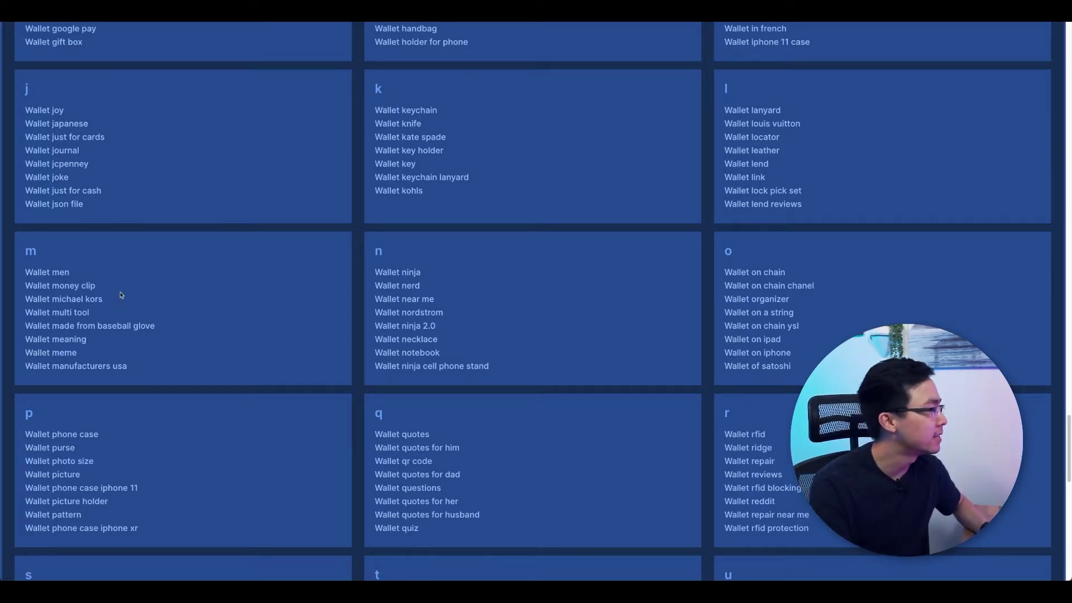
{"action": "left_click_drag", "start_coordinate": [97, 286], "coordinate": [23, 287]}
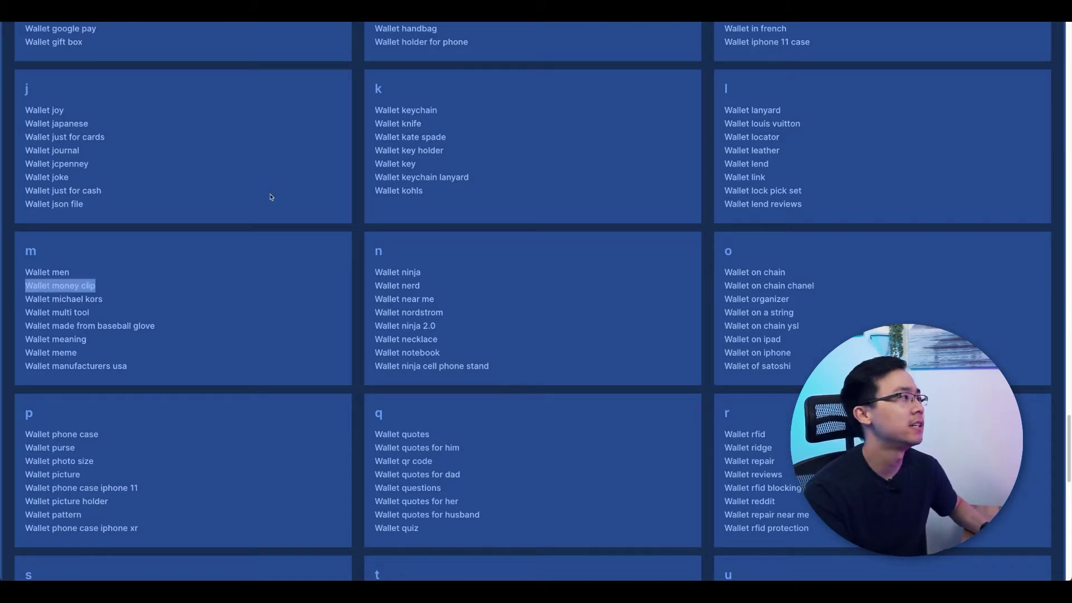
- Switch to Ahrefs Keywords Explorer, look up "wallet money clip" and open the keyword's overview
{"action": "left_click", "coordinate": [316, 223]}
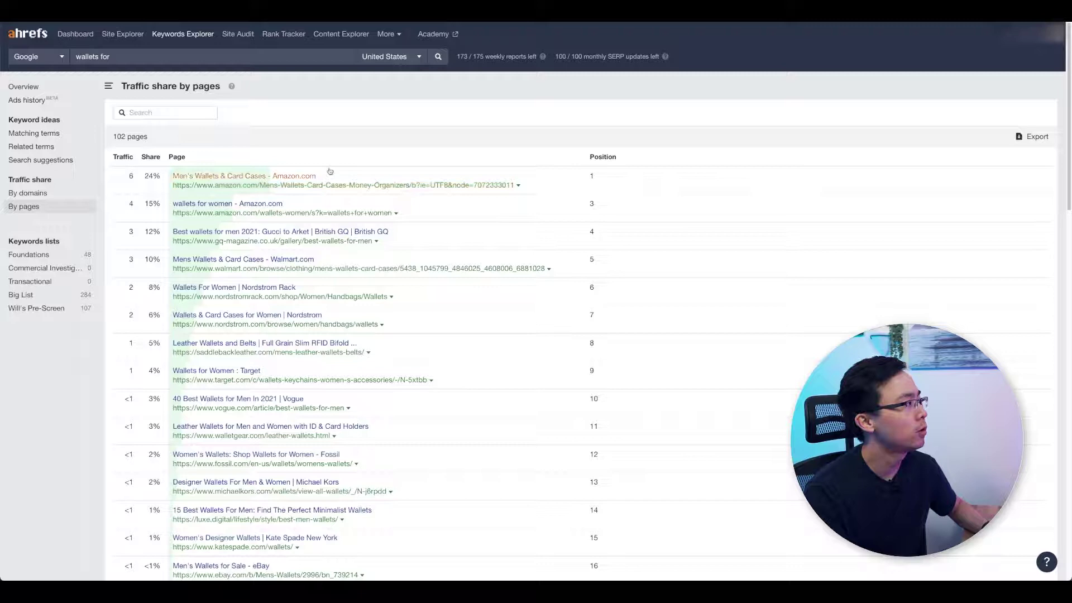
{"action": "triple_click", "coordinate": [188, 58]}
{"action": "type", "text": "wallet money clip"}
{"action": "key", "text": "Return"}
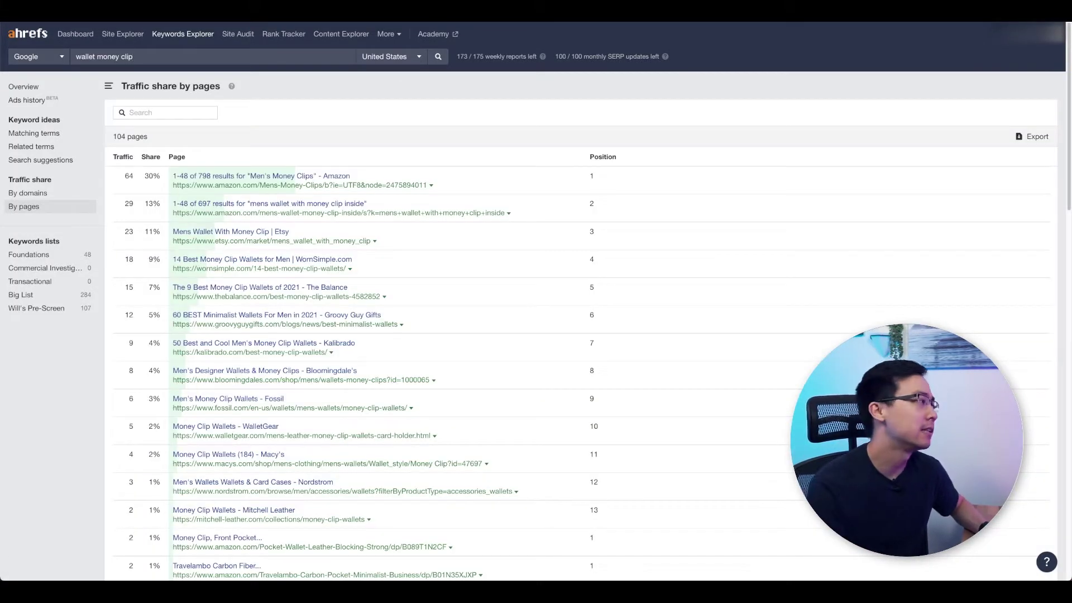
{"action": "left_click", "coordinate": [25, 87]}
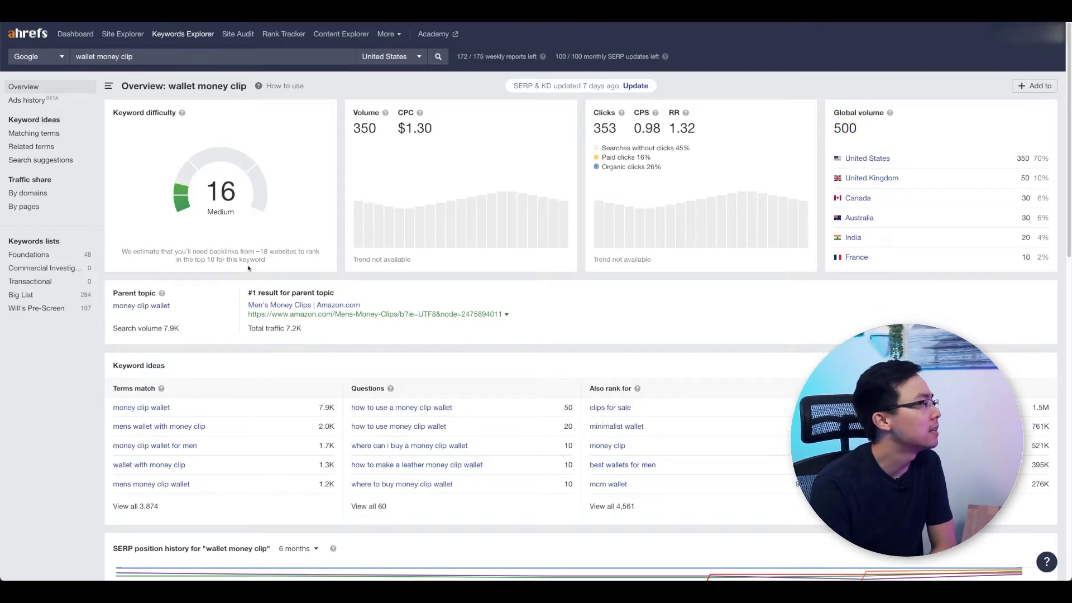
- Review the metrics for "wallet money clip" and open the overview of the matching term "money clip wallet"
{"action": "scroll", "coordinate": [310, 351], "scroll_direction": "down", "scroll_amount": 1}
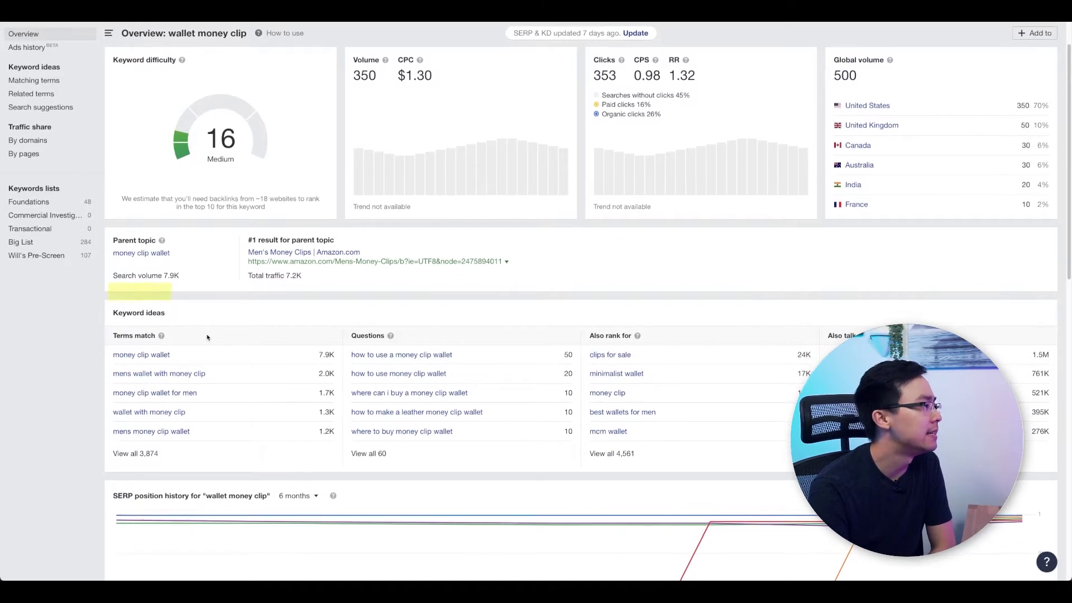
{"action": "scroll", "coordinate": [229, 335], "scroll_direction": "down", "scroll_amount": 1}
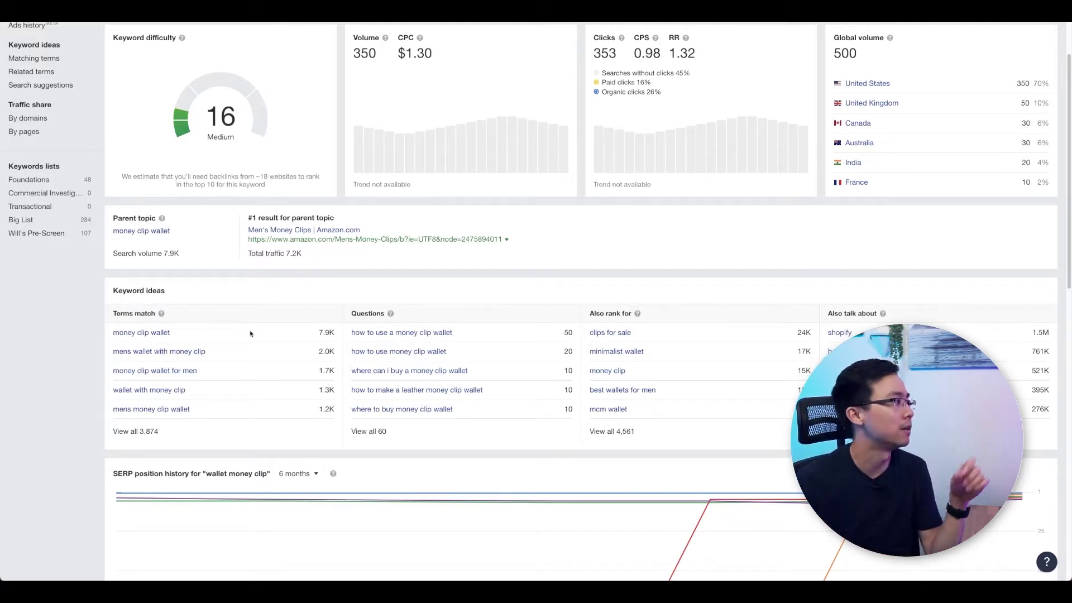
{"action": "left_click", "coordinate": [152, 337]}
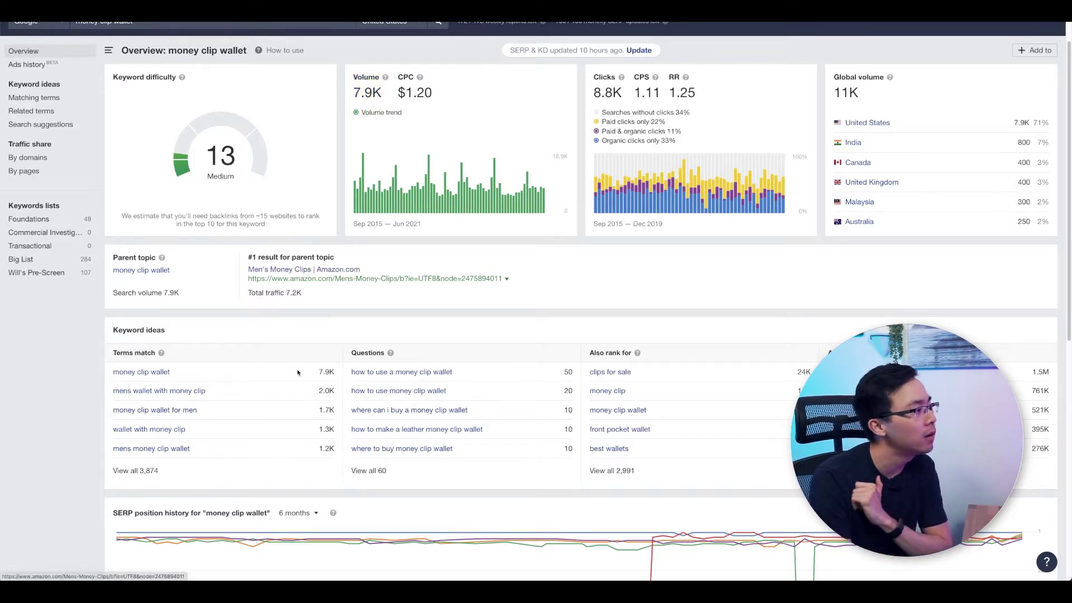
- Review the keyword ideas for "money clip wallet" and open the full list of its matching terms
{"action": "scroll", "coordinate": [311, 377], "scroll_direction": "down", "scroll_amount": 1}
{"action": "scroll", "coordinate": [310, 384], "scroll_direction": "down", "scroll_amount": 1}
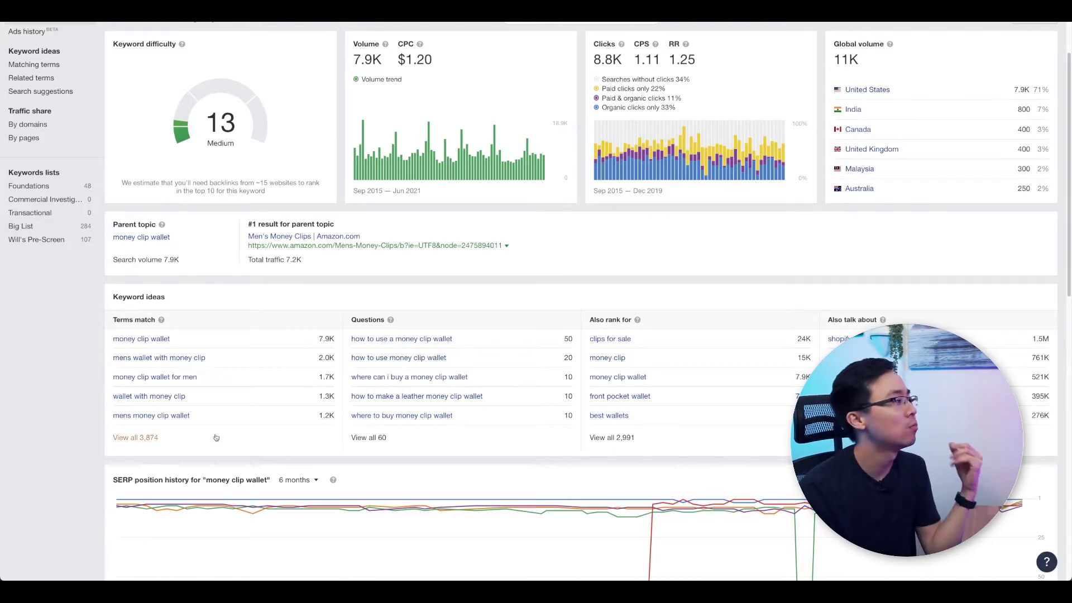
{"action": "scroll", "coordinate": [235, 447], "scroll_direction": "up", "scroll_amount": 1}
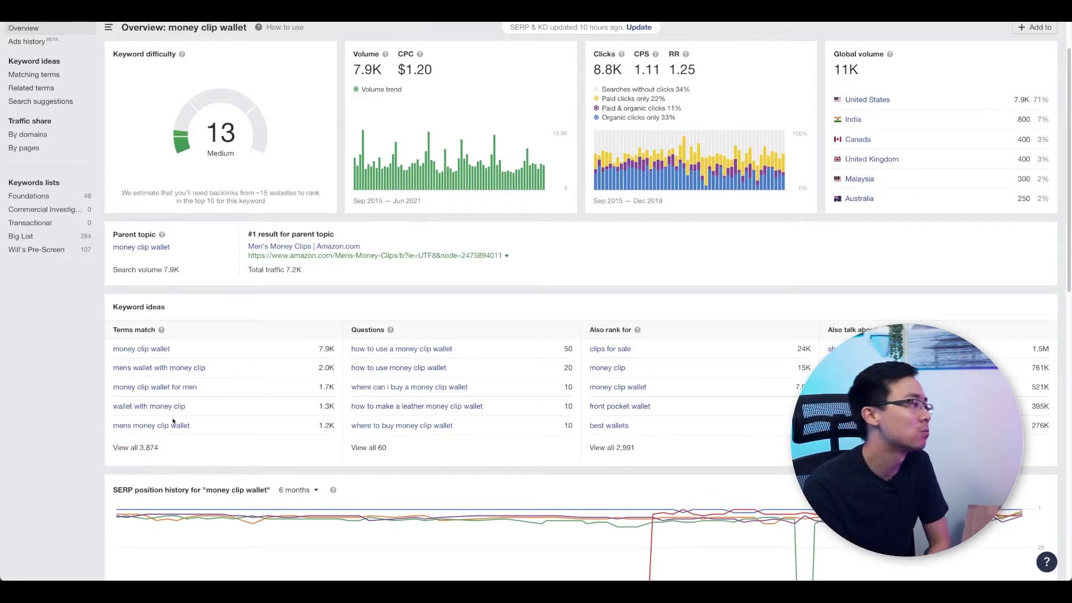
{"action": "left_click", "coordinate": [149, 446]}
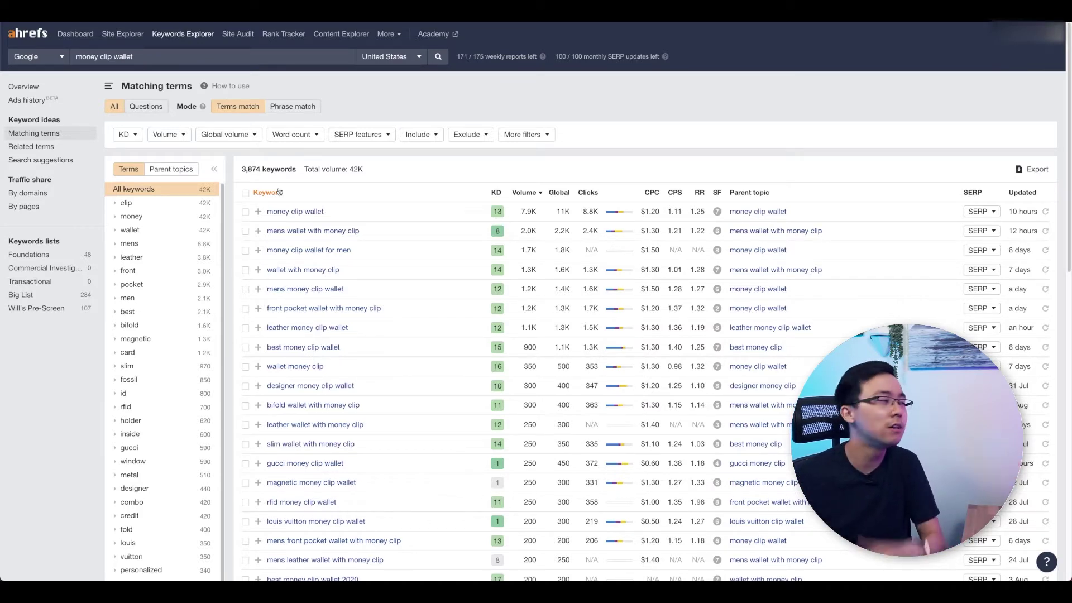
- Filter the matching terms to a maximum keyword difficulty of 40
{"action": "left_click", "coordinate": [137, 136]}
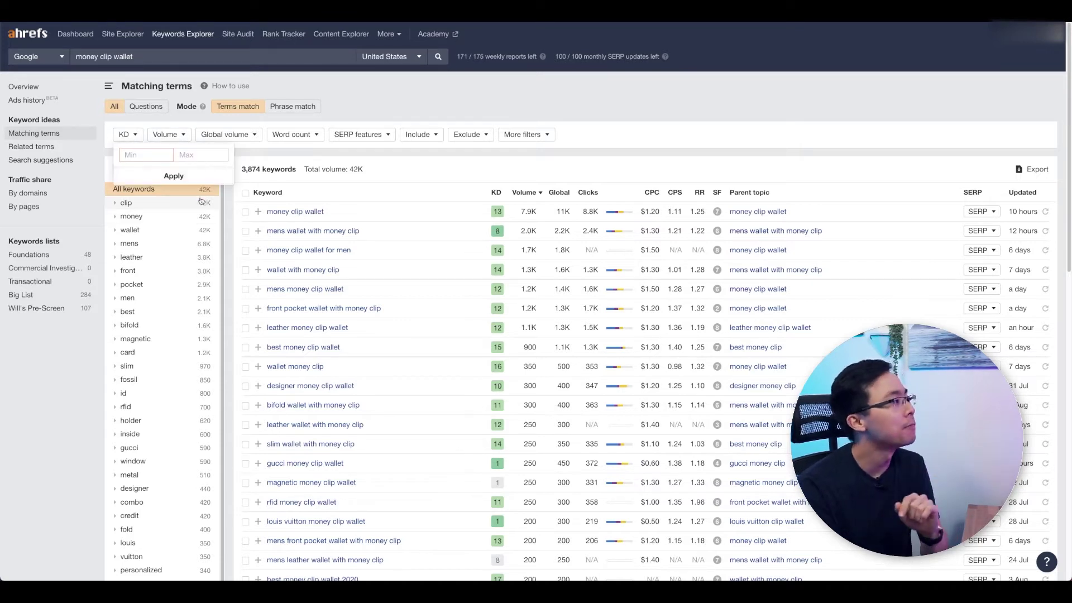
{"action": "left_click", "coordinate": [201, 155]}
{"action": "type", "text": "40"}
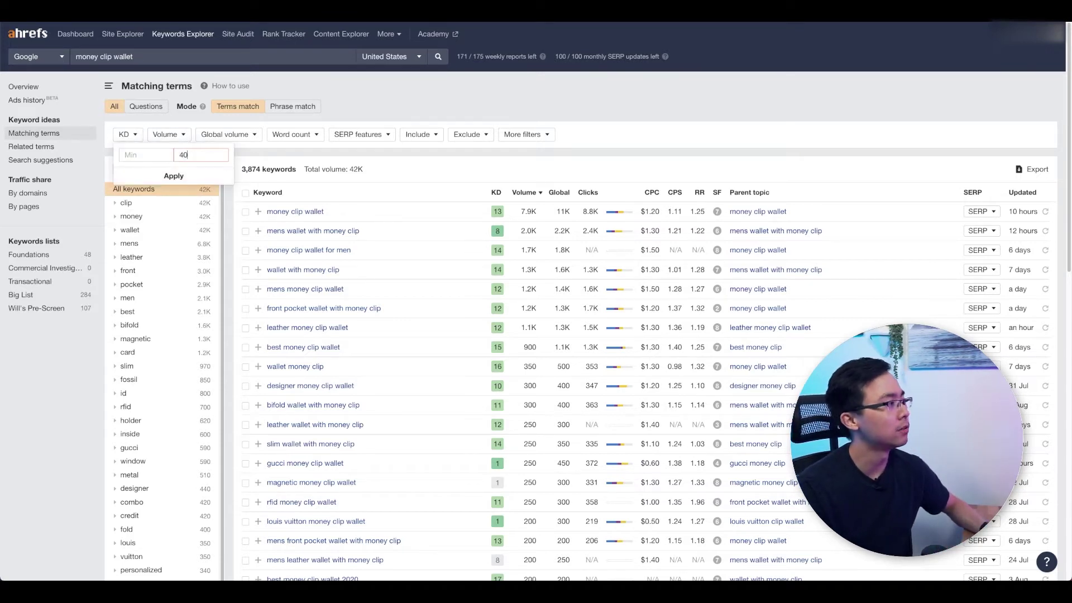
{"action": "key", "text": "Return"}
- Filter the matching terms to a search volume from 50 to 500
{"action": "left_click", "coordinate": [204, 135]}
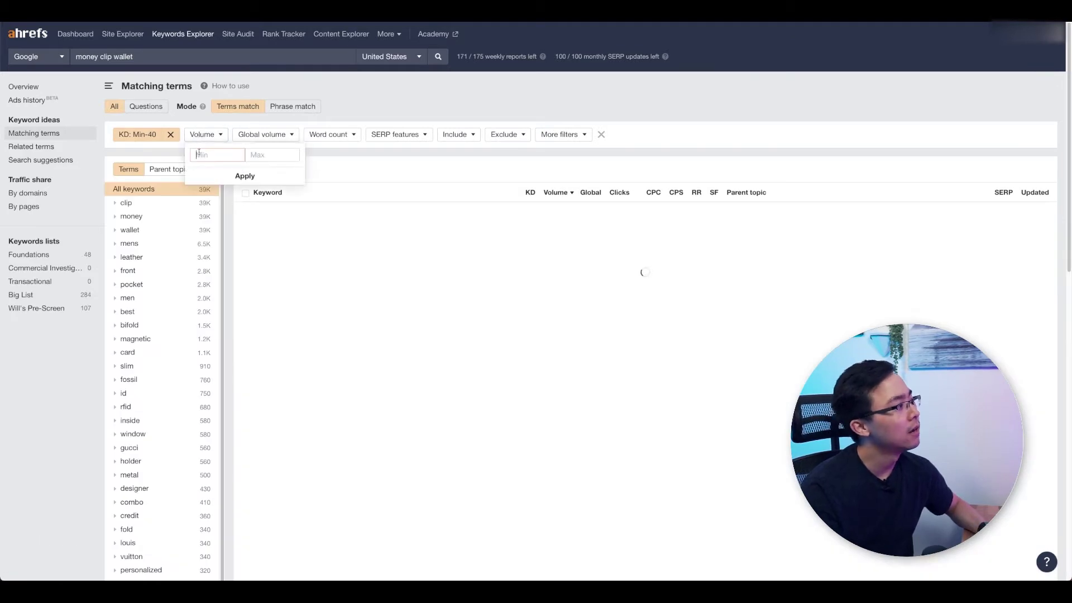
{"action": "left_click", "coordinate": [199, 155]}
{"action": "type", "text": "50"}
{"action": "key", "text": "Tab"}
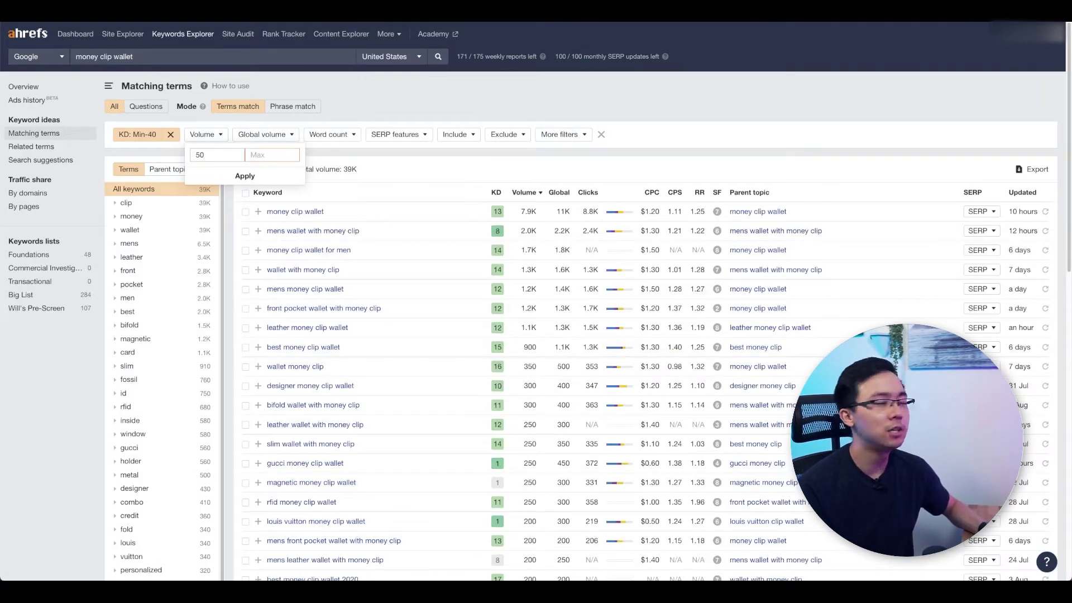
{"action": "type", "text": "500"}
{"action": "key", "text": "Return"}
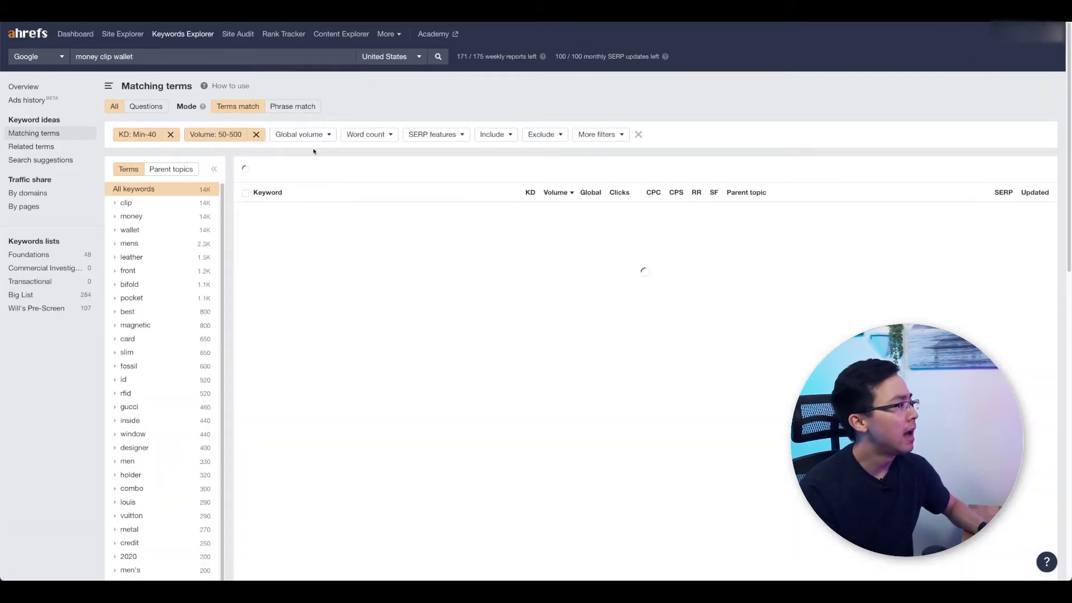
- Filter the matching terms to a minimum word count of 3
{"action": "left_click", "coordinate": [370, 134]}
{"action": "left_click", "coordinate": [368, 154]}
{"action": "type", "text": "3"}
{"action": "key", "text": "Return"}
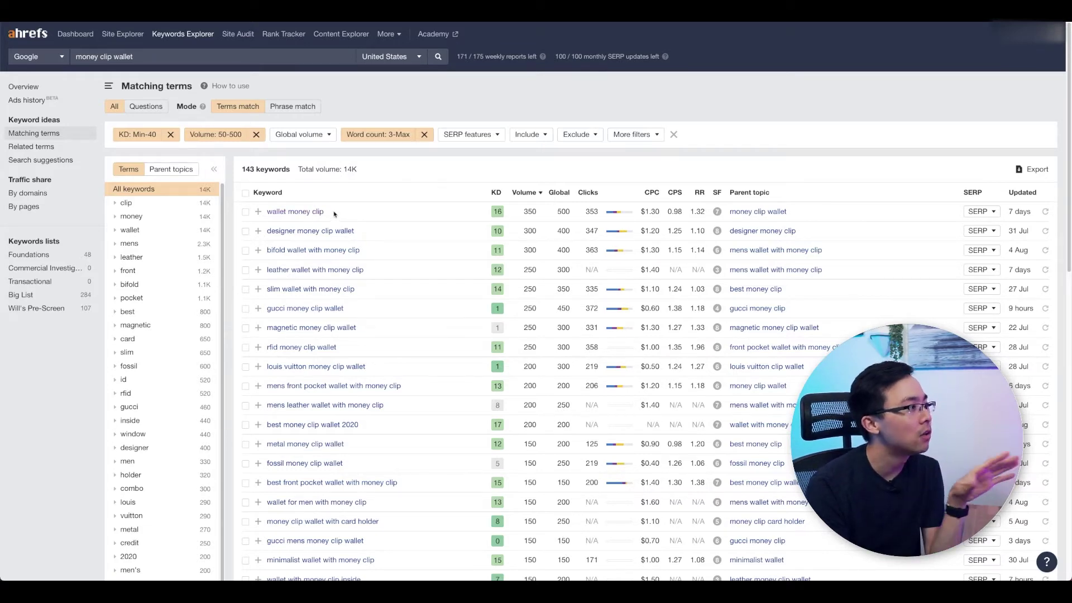
- Look through the filtered keywords and show only those containing the term "best"
{"action": "scroll", "coordinate": [332, 218], "scroll_direction": "down", "scroll_amount": 1}
{"action": "scroll", "coordinate": [331, 217], "scroll_direction": "down", "scroll_amount": 2}
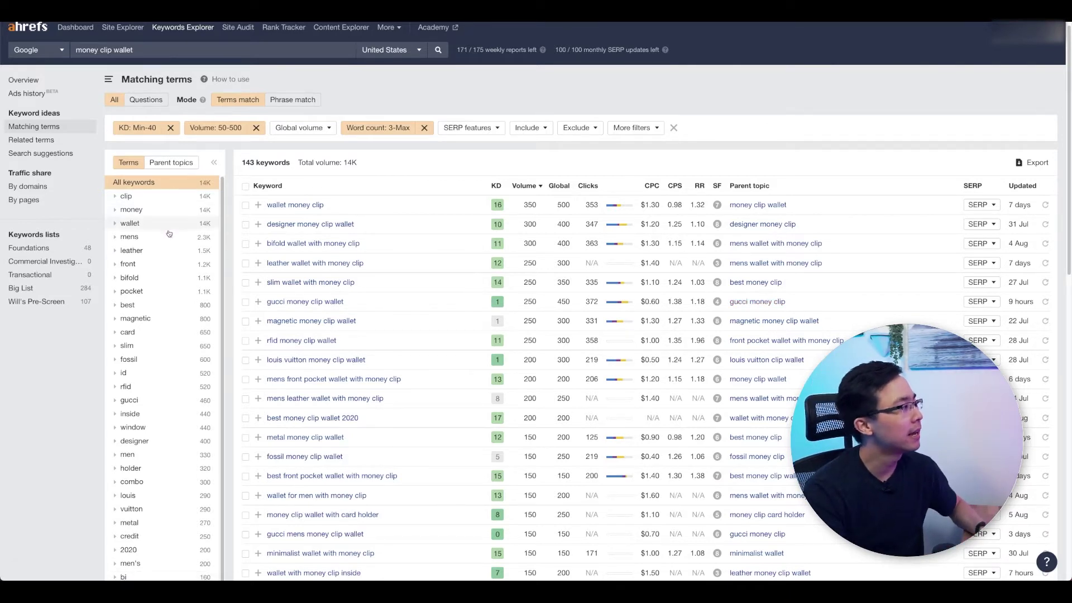
{"action": "left_click", "coordinate": [142, 309]}
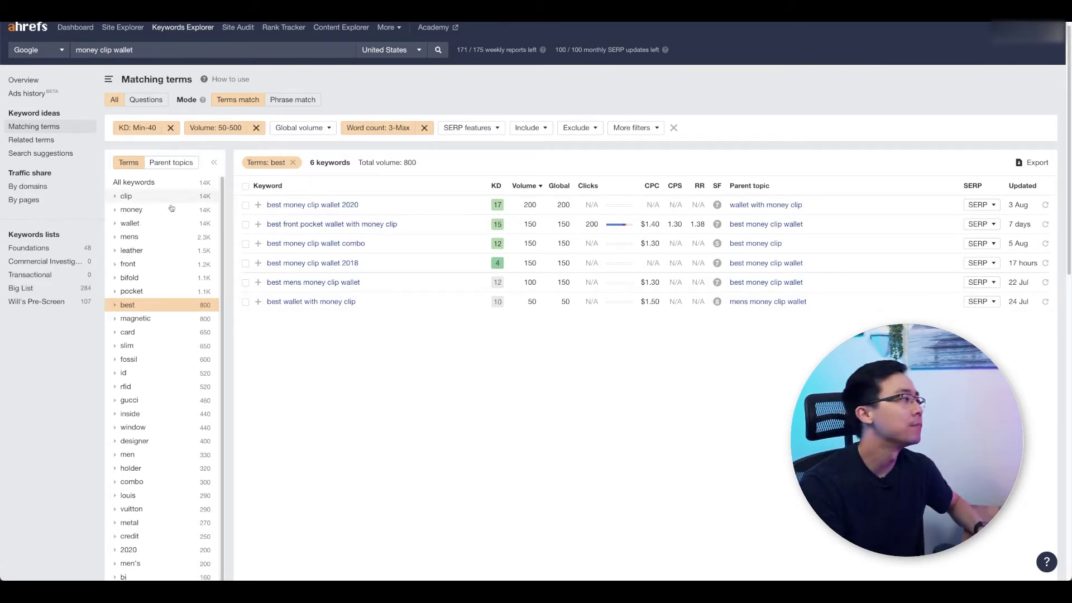
- Narrow the keywords to those containing "leather" under the parent topic "mens wallet with money clip"
{"action": "left_click", "coordinate": [149, 250]}
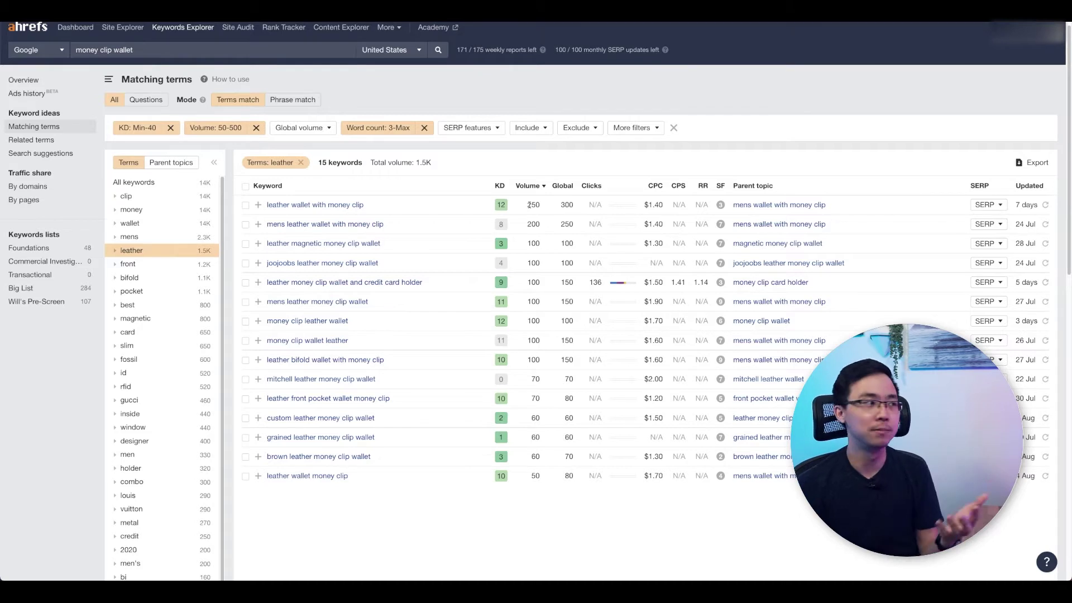
{"action": "left_click", "coordinate": [184, 168]}
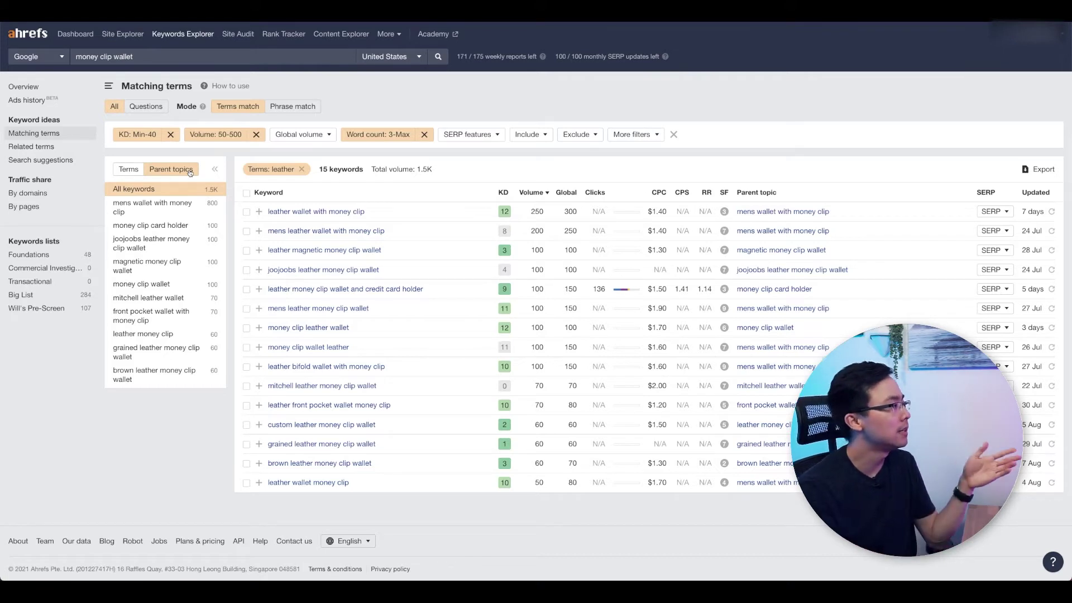
{"action": "left_click", "coordinate": [161, 214]}
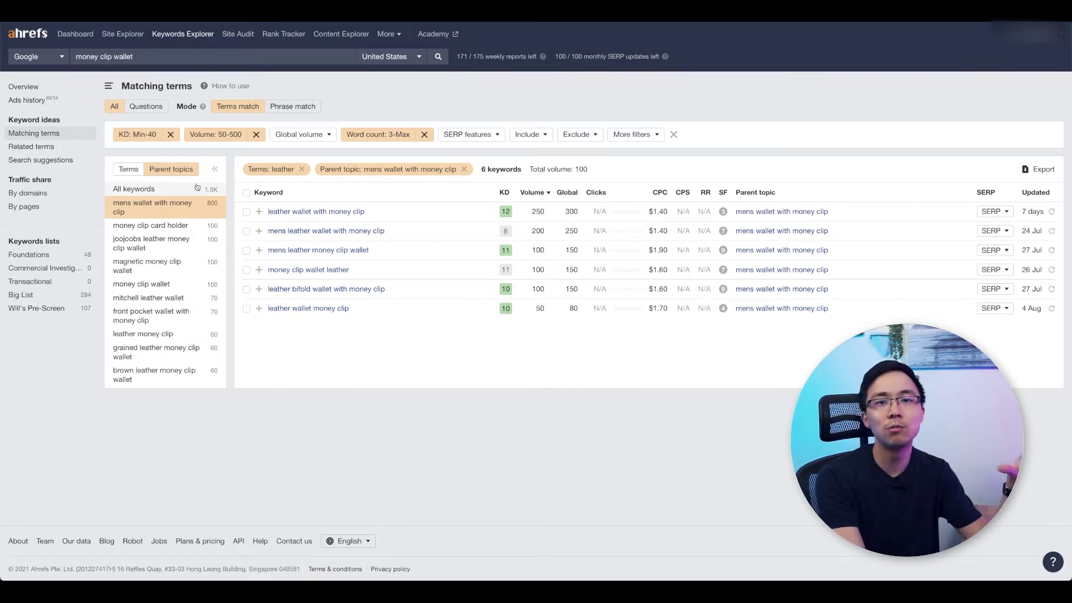
- Copy the keyword "leather wallet with money clip" and search Google for it in a new incognito window
{"action": "right_click", "coordinate": [307, 210]}
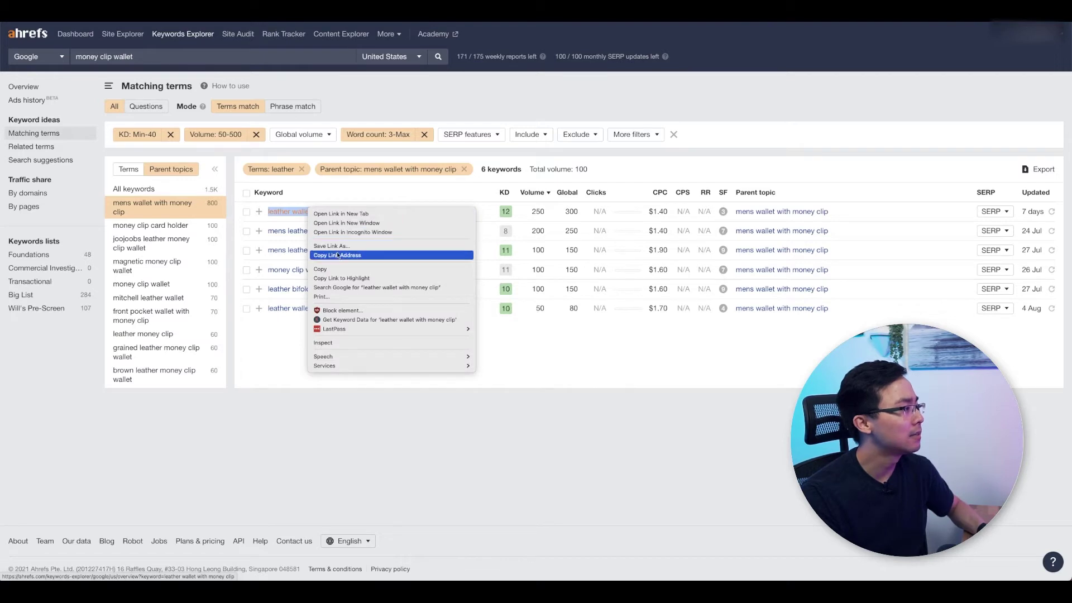
{"action": "left_click", "coordinate": [333, 269]}
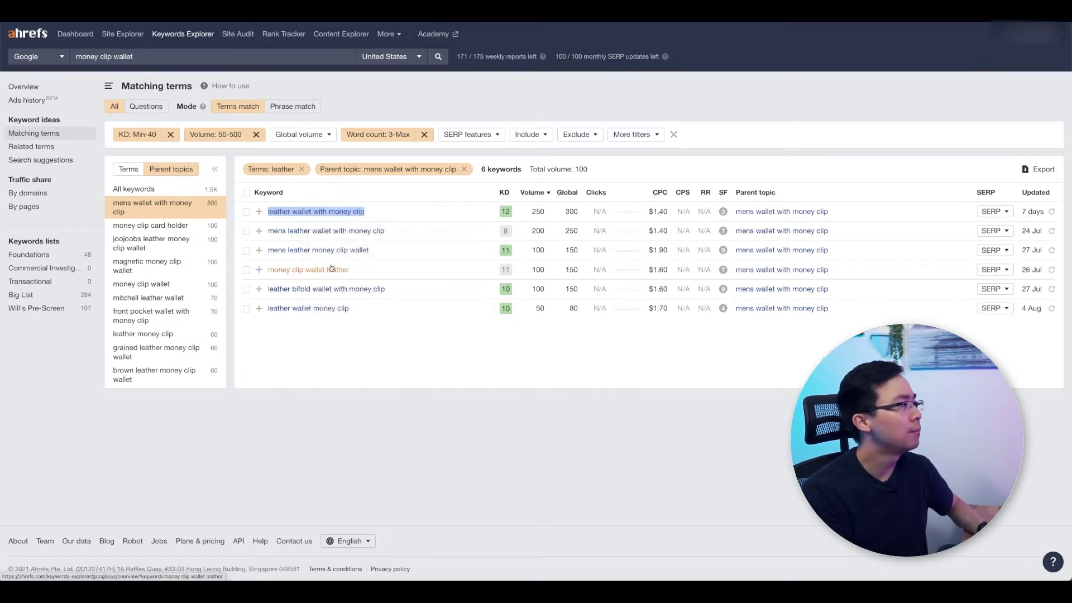
{"action": "key", "text": "ctrl+shift+n"}
{"action": "key", "text": "ctrl+v"}
{"action": "key", "text": "Return"}
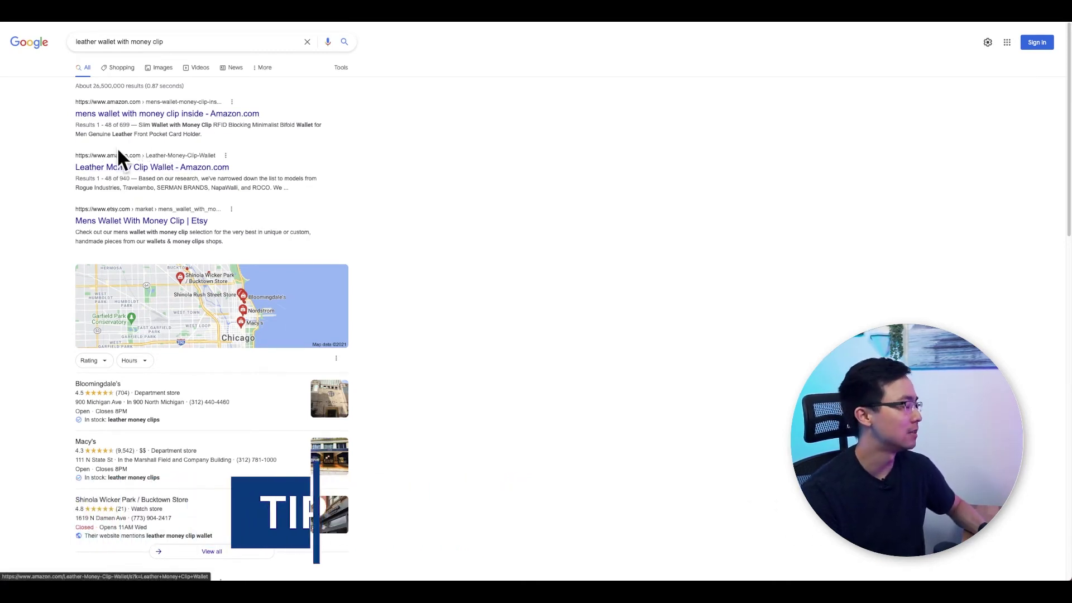
- Review the Google results for the keyword and open WornSimple's article "14 Best Money Clip Wallets for Men"
{"action": "scroll", "coordinate": [106, 141], "scroll_direction": "down", "scroll_amount": 1}
{"action": "scroll", "coordinate": [105, 140], "scroll_direction": "down", "scroll_amount": 6}
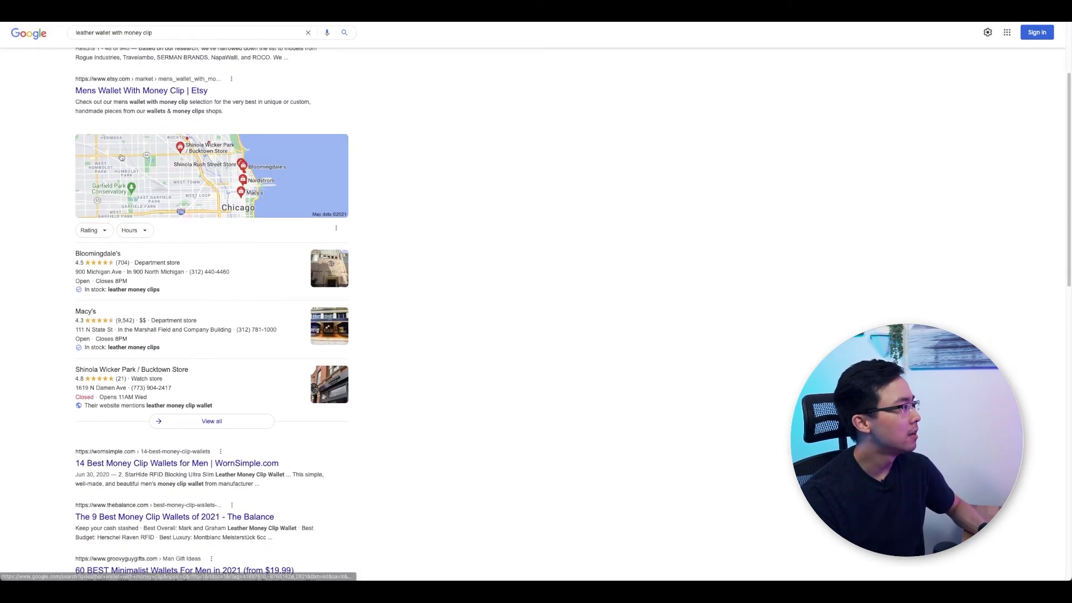
{"action": "scroll", "coordinate": [178, 153], "scroll_direction": "down", "scroll_amount": 2}
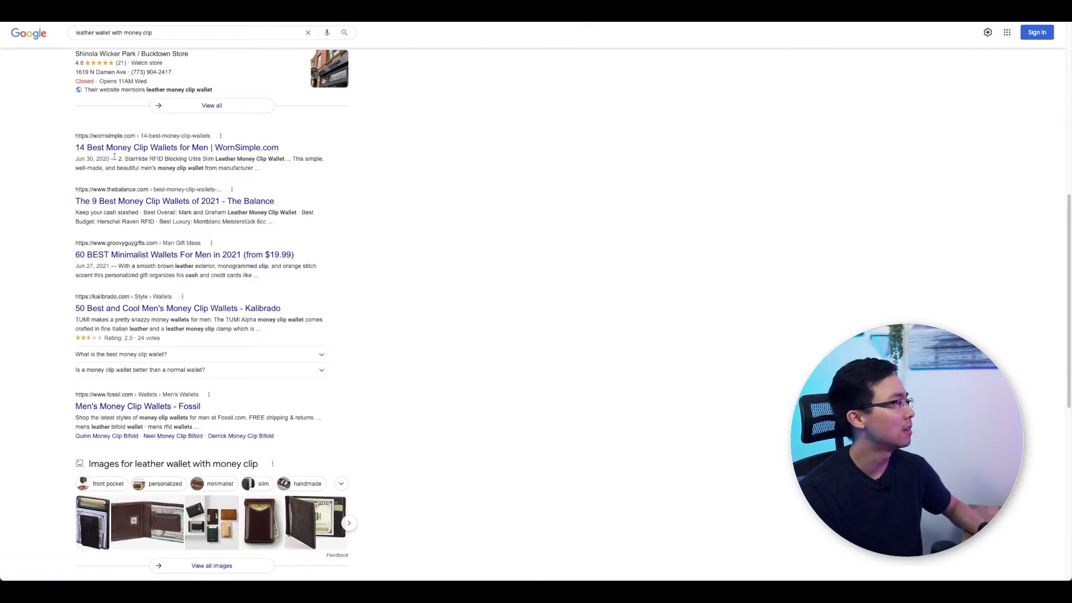
{"action": "left_click", "coordinate": [245, 148]}
- Examine how the WornSimple article presents its introduction, product entries, price links, key features and specifications
{"action": "scroll", "coordinate": [663, 310], "scroll_direction": "down", "scroll_amount": 4}
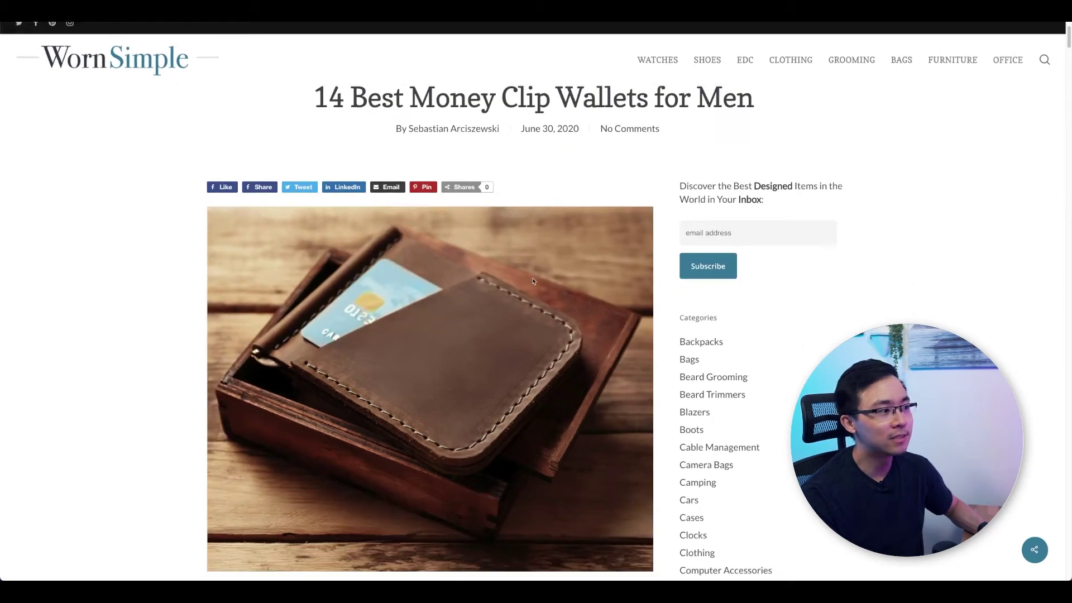
{"action": "scroll", "coordinate": [486, 261], "scroll_direction": "down", "scroll_amount": 4}
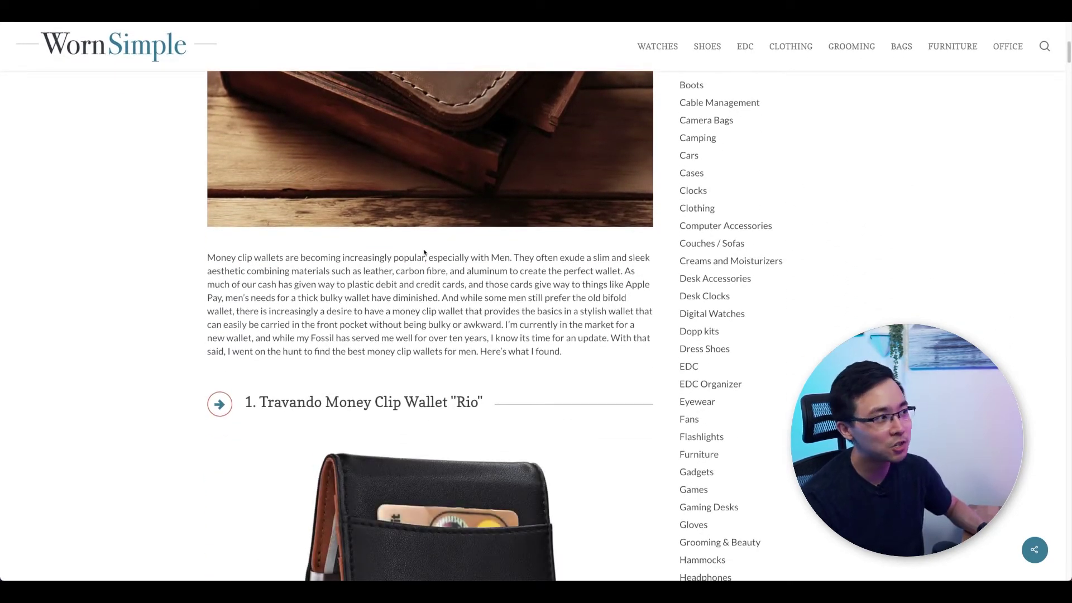
{"action": "scroll", "coordinate": [425, 253], "scroll_direction": "down", "scroll_amount": 12}
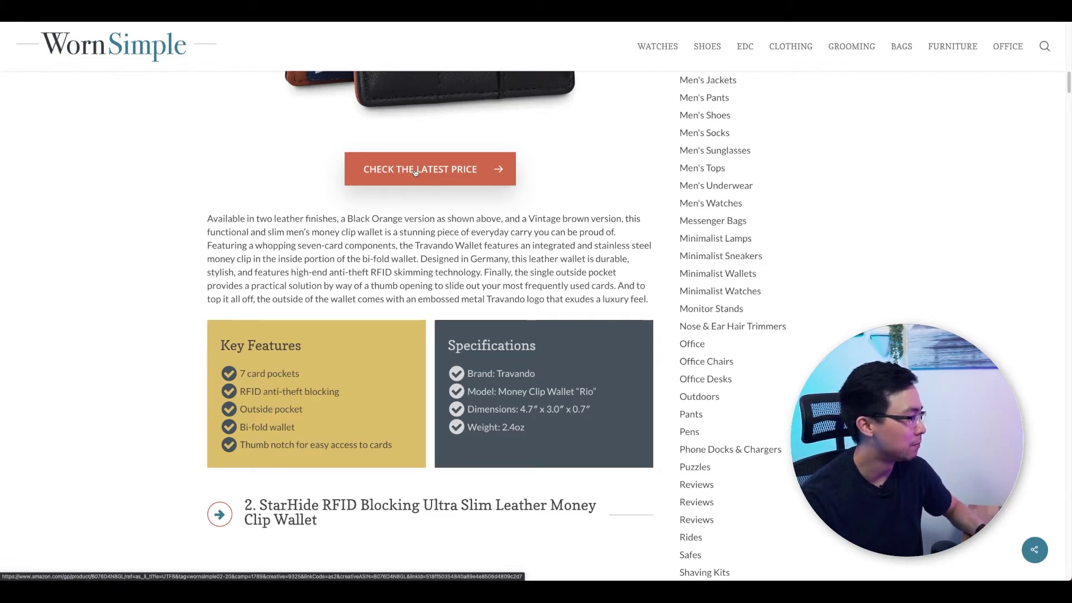
{"action": "scroll", "coordinate": [414, 175], "scroll_direction": "down", "scroll_amount": 20}
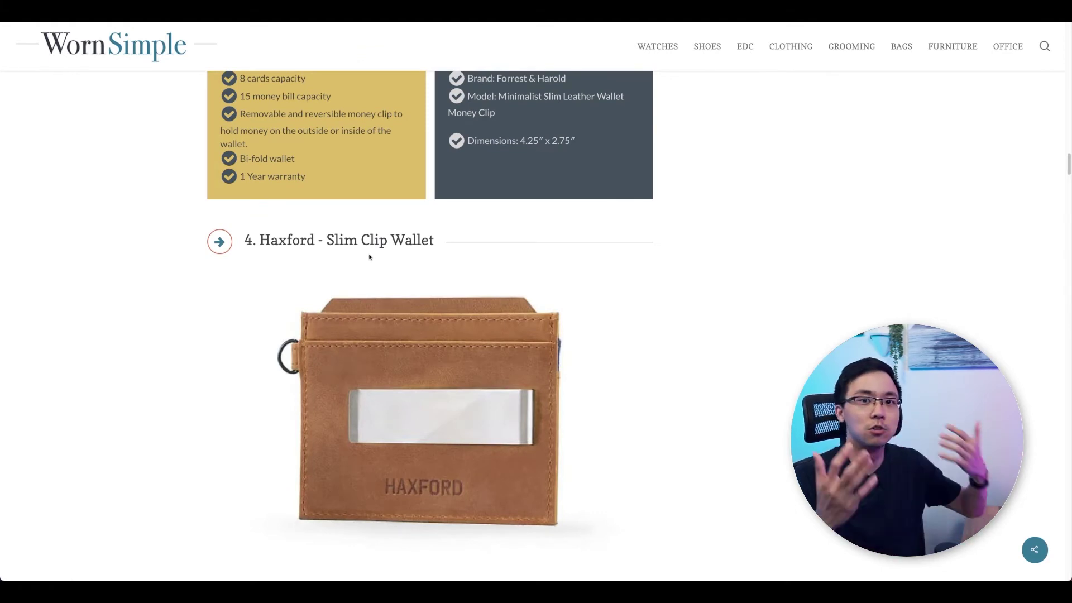
{"action": "scroll", "coordinate": [256, 213], "scroll_direction": "down", "scroll_amount": 15}
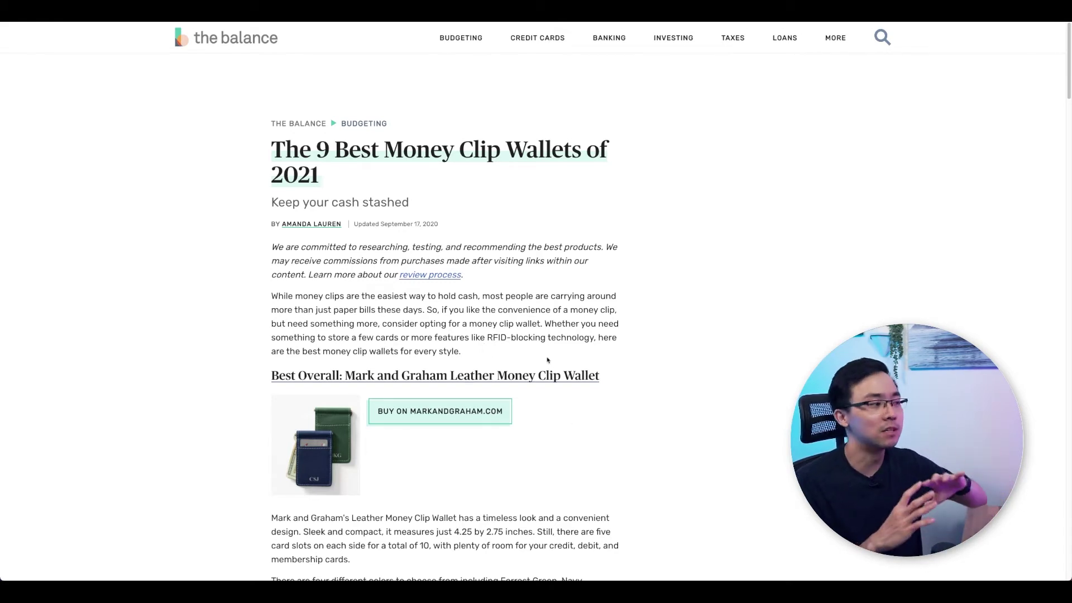
- Examine the product recommendations and buying links in The Balance's article "The 9 Best Money Clip Wallets of 2021"
{"action": "scroll", "coordinate": [548, 322], "scroll_direction": "down", "scroll_amount": 10}
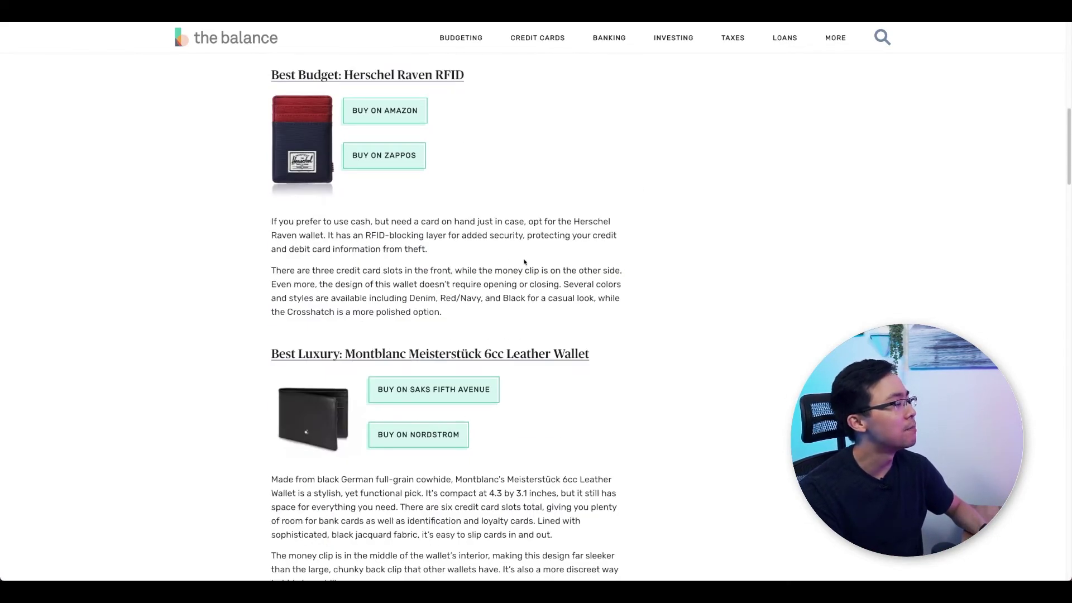
{"action": "scroll", "coordinate": [521, 272], "scroll_direction": "down", "scroll_amount": 15}
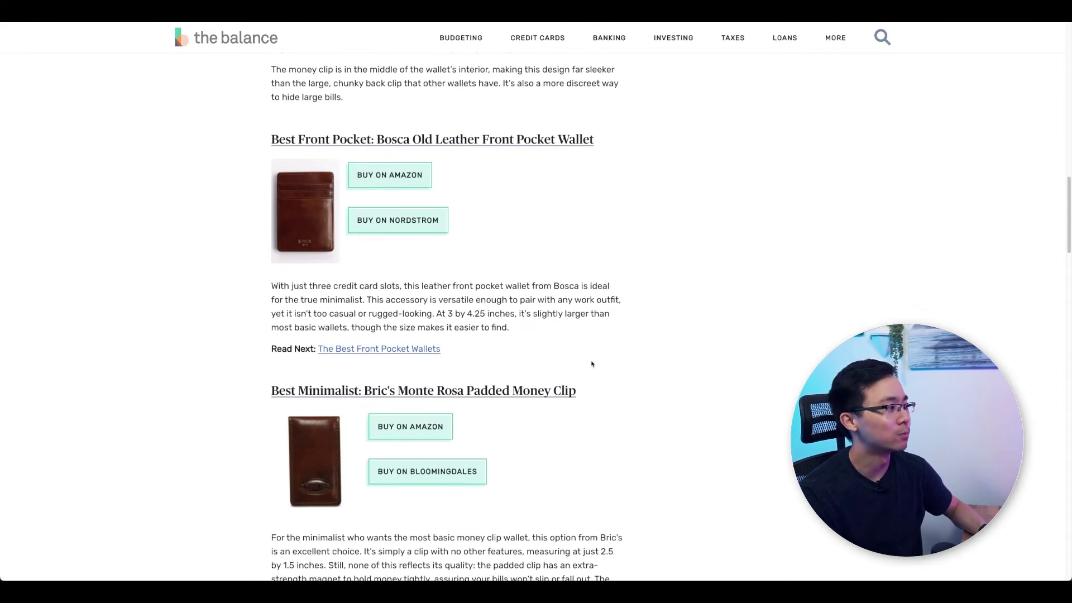
{"action": "scroll", "coordinate": [435, 301], "scroll_direction": "down", "scroll_amount": 4}
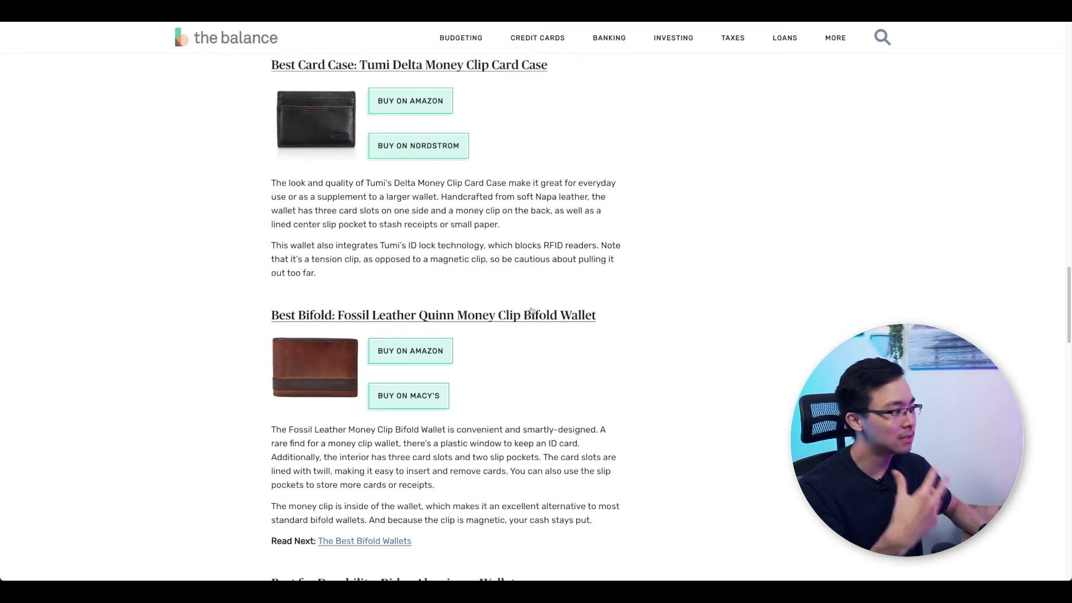
- Read the best bifold and best for durability entries in The Balance's article and return to the Ahrefs keyword list
{"action": "scroll", "coordinate": [532, 311], "scroll_direction": "down", "scroll_amount": 3}
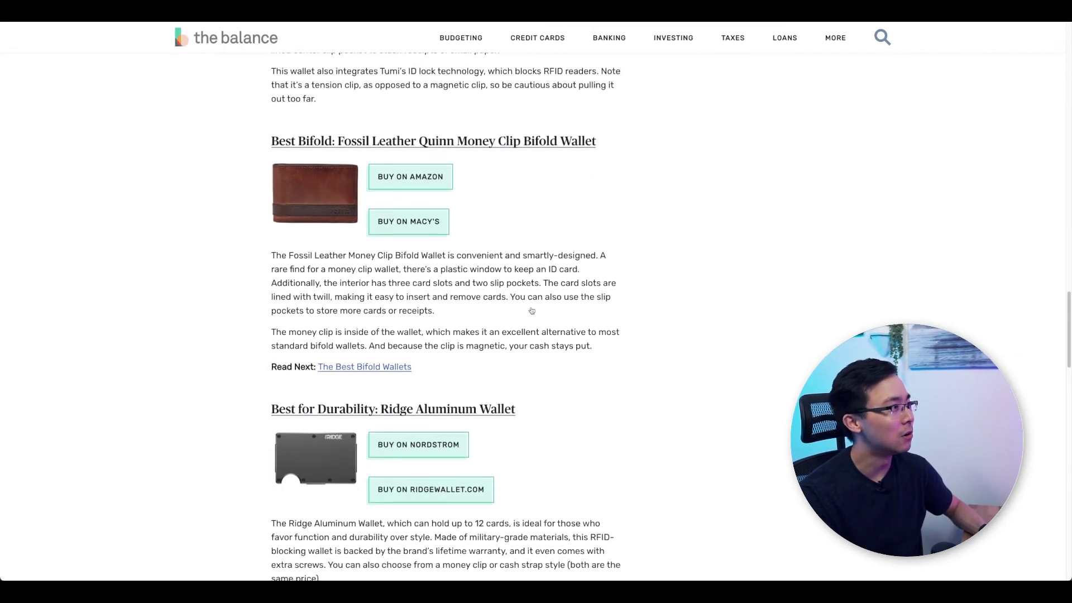
{"action": "scroll", "coordinate": [532, 311], "scroll_direction": "down", "scroll_amount": 1}
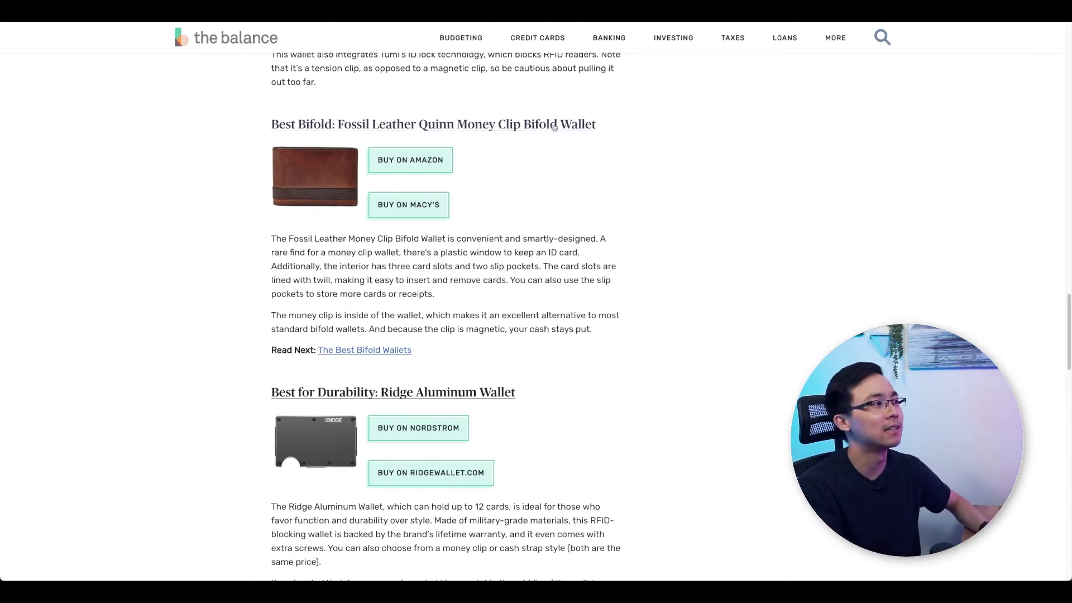
{"action": "key", "text": "ctrl+w"}
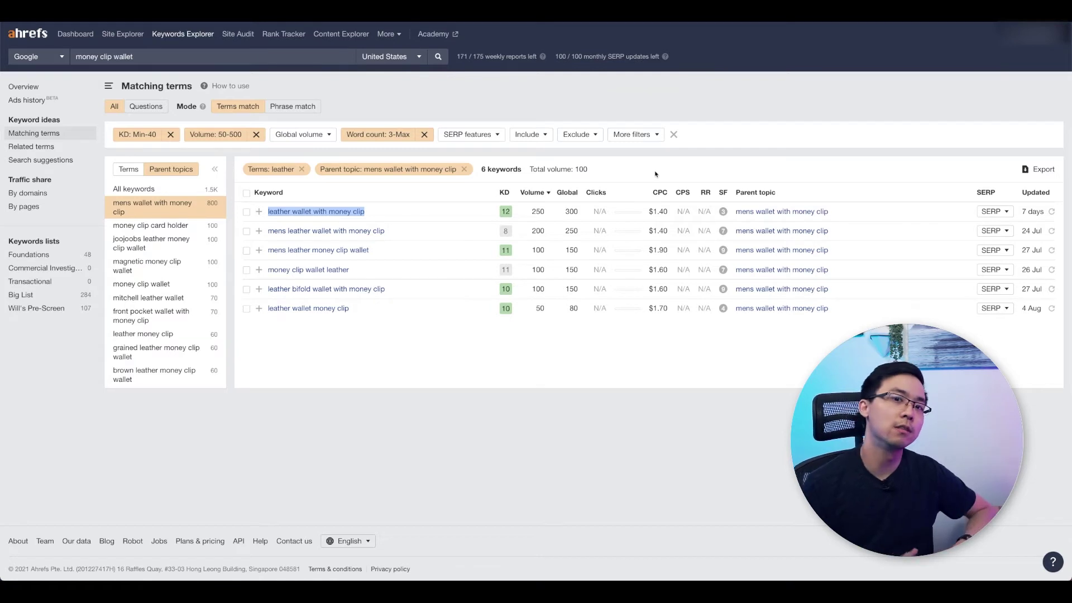
- Open the related terms for "money clip wallet" and review the keywords with their difficulty, volume and parent topics
{"action": "left_click", "coordinate": [65, 146]}
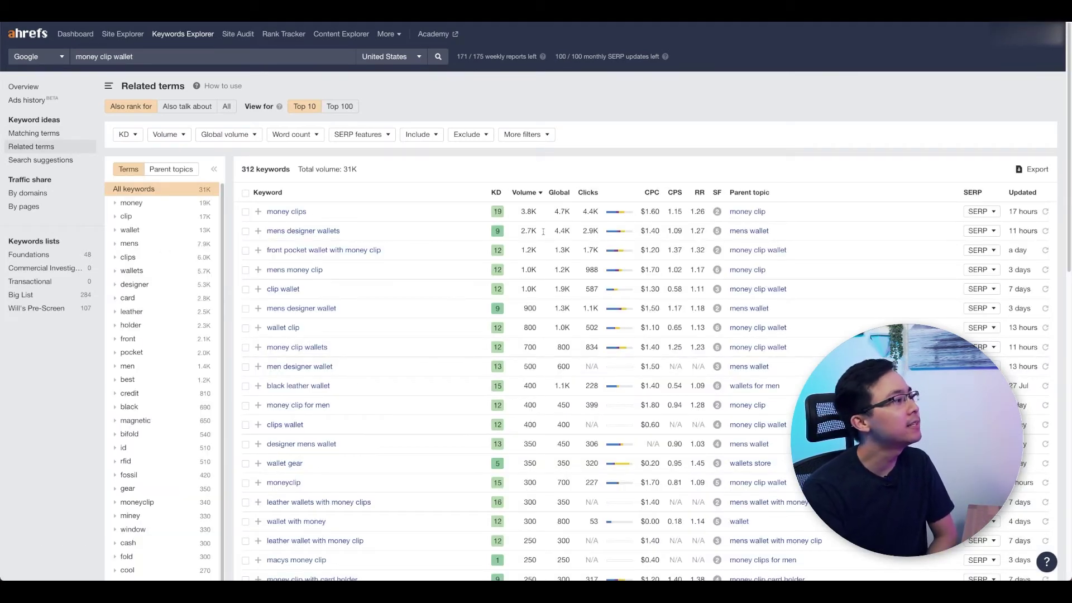
{"action": "scroll", "coordinate": [542, 231], "scroll_direction": "down", "scroll_amount": 1}
{"action": "scroll", "coordinate": [425, 213], "scroll_direction": "up", "scroll_amount": 1}
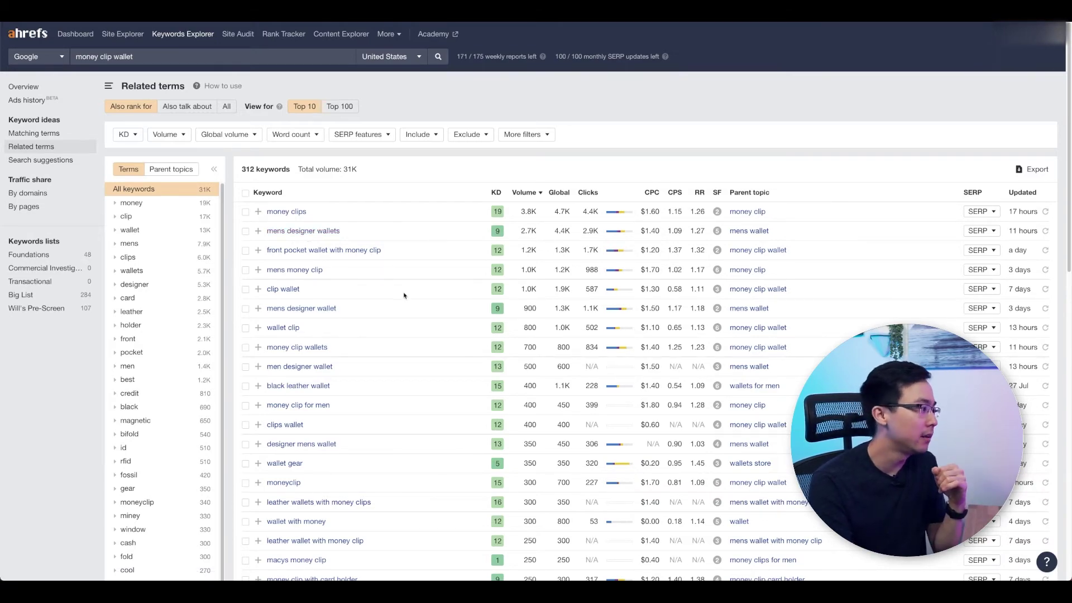
{"action": "scroll", "coordinate": [404, 295], "scroll_direction": "down", "scroll_amount": 3}
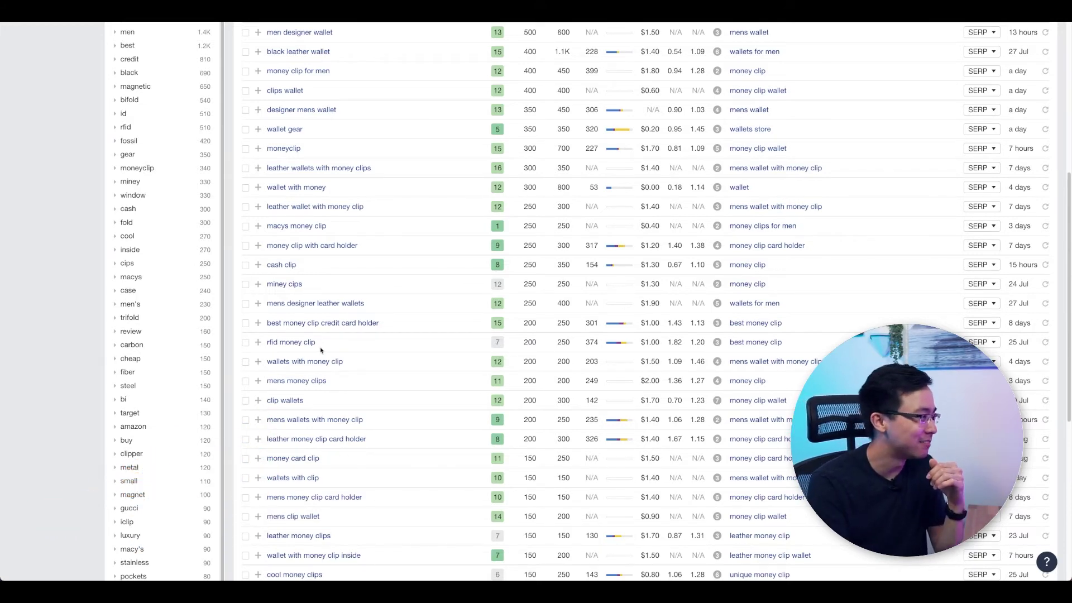
{"action": "scroll", "coordinate": [335, 342], "scroll_direction": "down", "scroll_amount": 3}
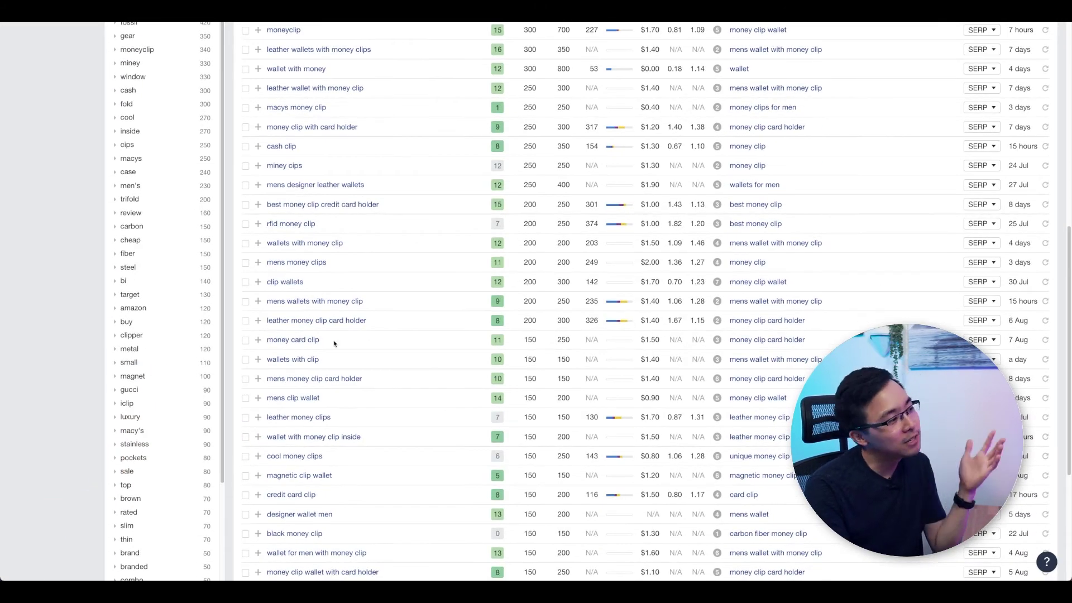
{"action": "scroll", "coordinate": [334, 346], "scroll_direction": "up", "scroll_amount": 10}
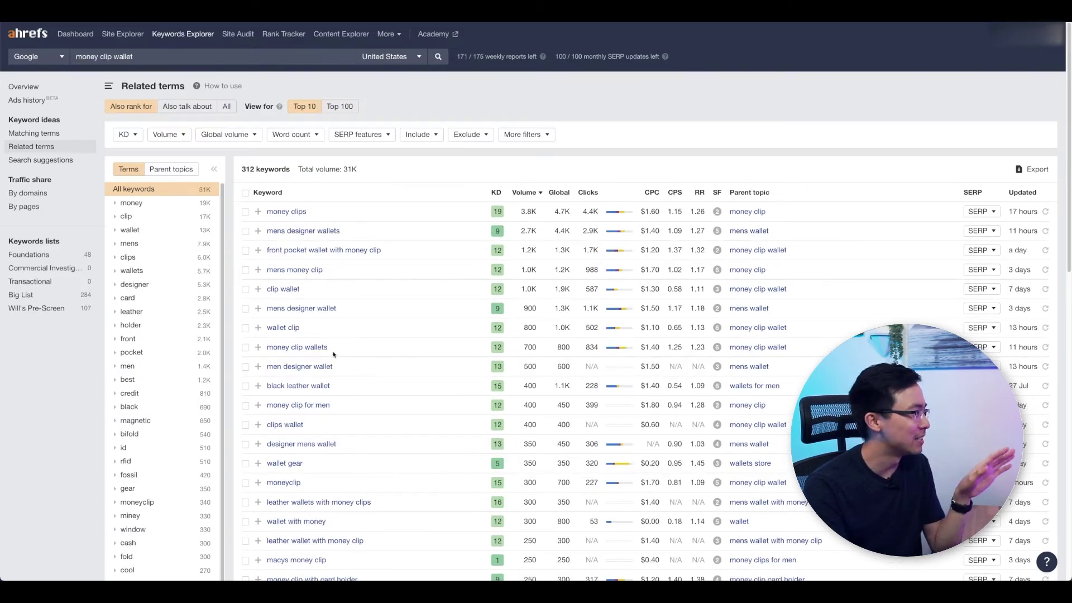
{"action": "scroll", "coordinate": [333, 356], "scroll_direction": "down", "scroll_amount": 12}
{"action": "scroll", "coordinate": [326, 323], "scroll_direction": "down", "scroll_amount": 3}
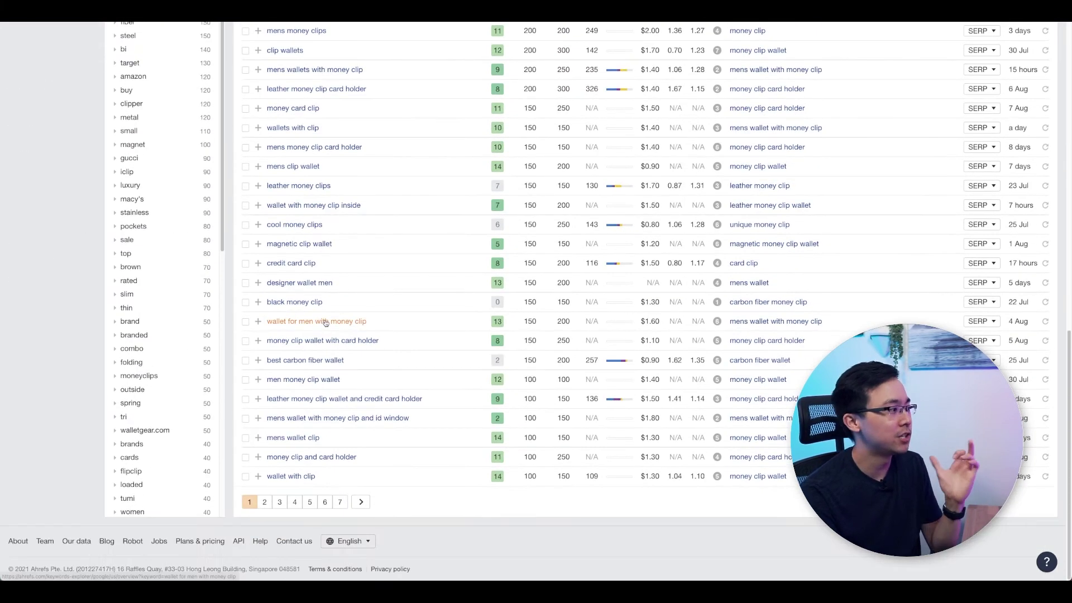
{"action": "scroll", "coordinate": [372, 363], "scroll_direction": "up", "scroll_amount": 4}
{"action": "scroll", "coordinate": [371, 363], "scroll_direction": "up", "scroll_amount": 7}
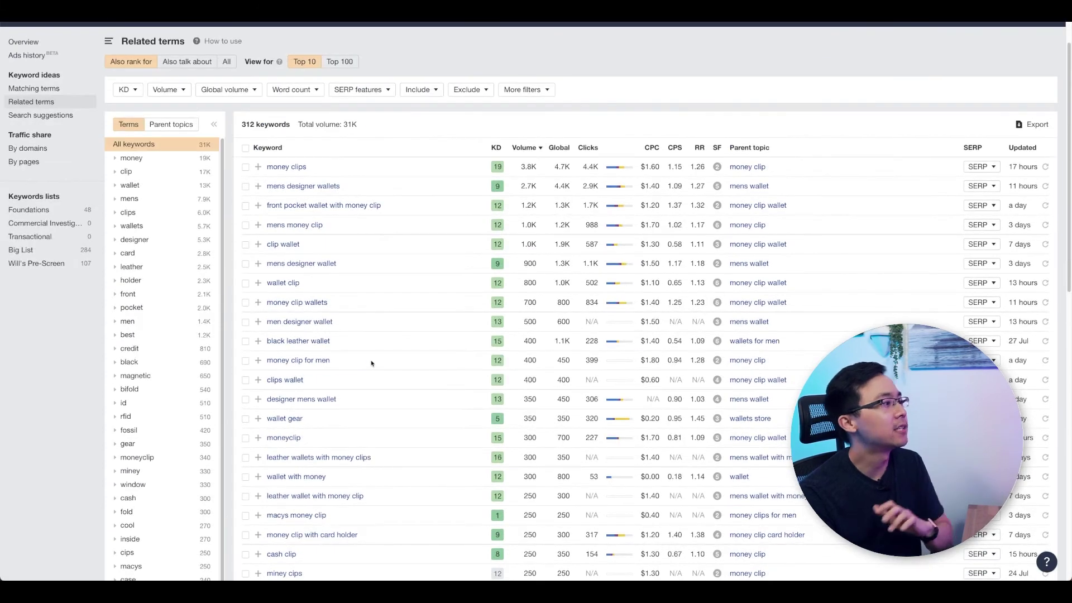
- Filter the related terms to a maximum keyword difficulty of 40
{"action": "left_click", "coordinate": [128, 90]}
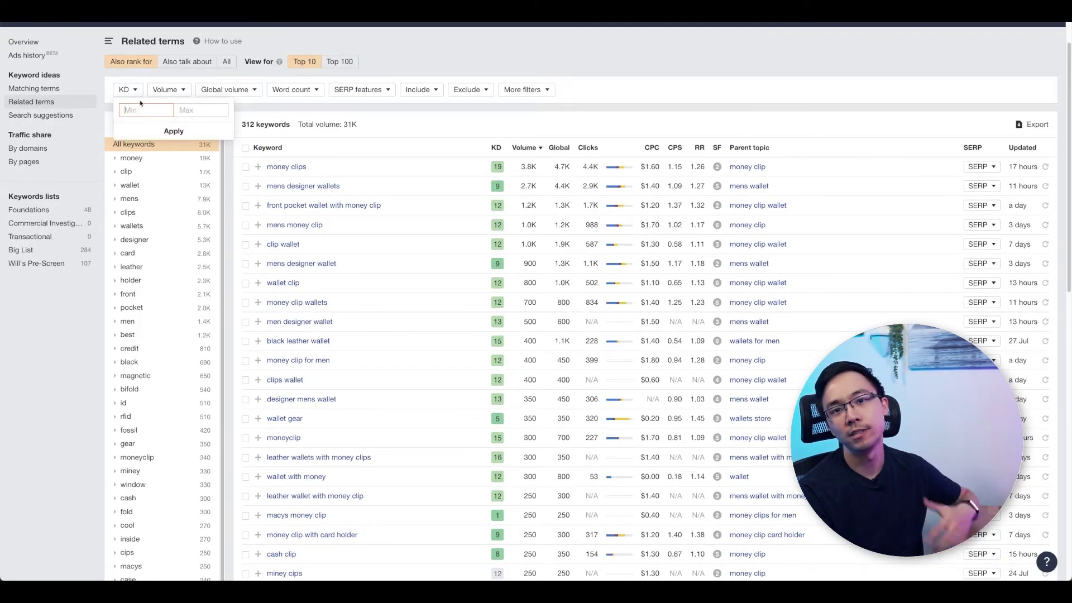
{"action": "left_click", "coordinate": [179, 109]}
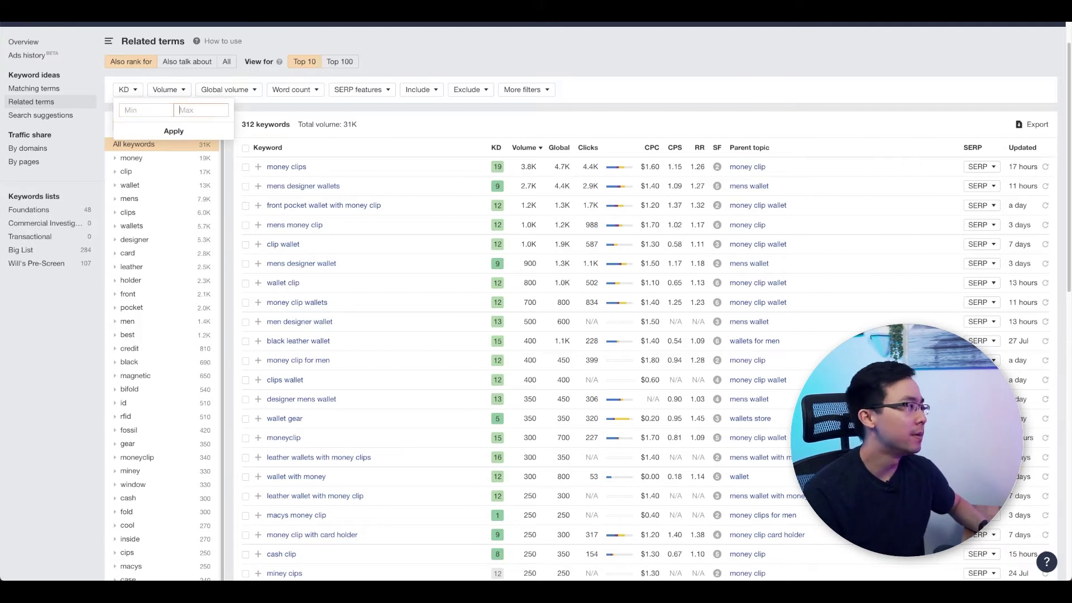
{"action": "key", "text": "Return"}
- Filter the related terms to a search volume of 50 to 200 and a minimum word count of 3
{"action": "left_click", "coordinate": [205, 137]}
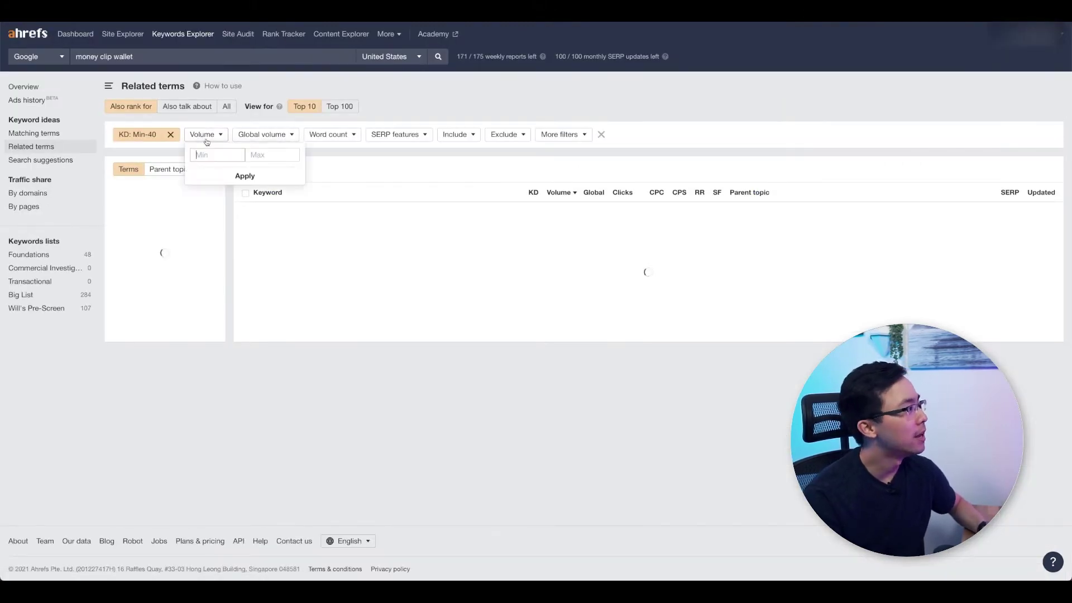
{"action": "type", "text": "50"}
{"action": "key", "text": "Tab"}
{"action": "type", "text": "200"}
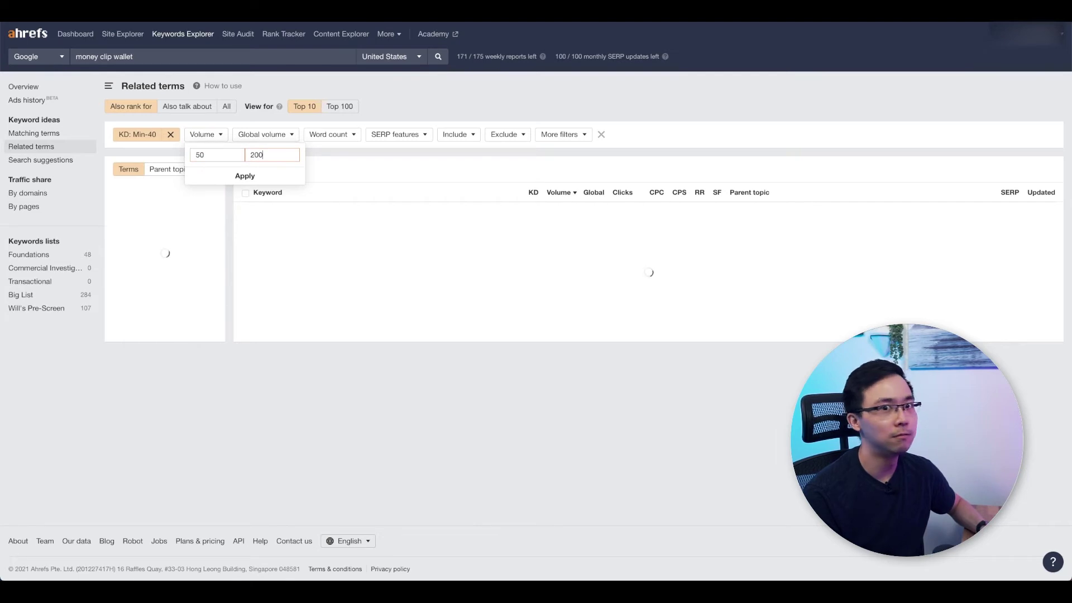
{"action": "key", "text": "Return"}
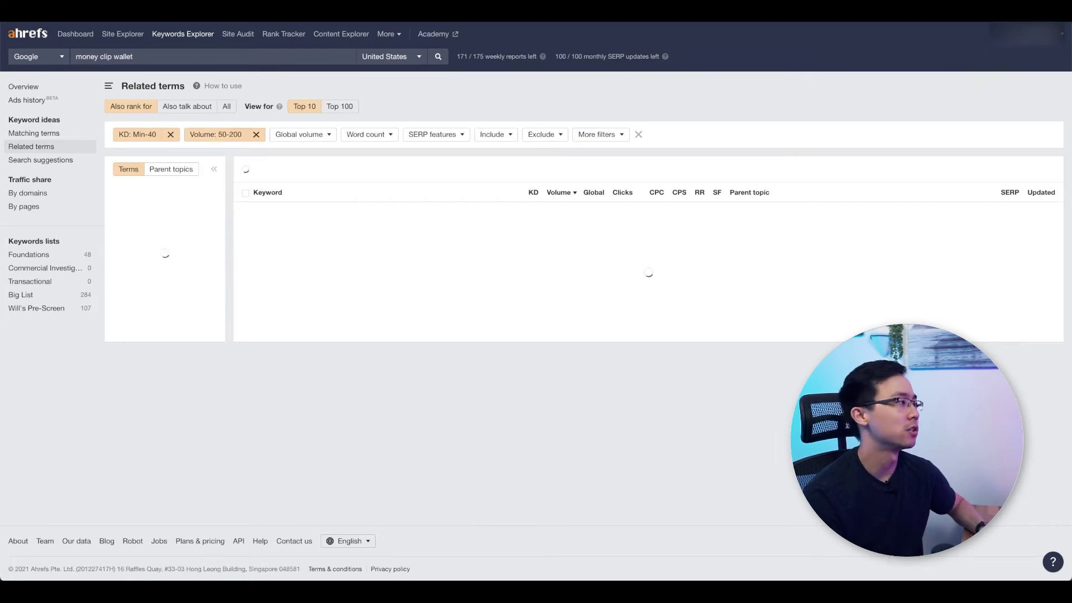
{"action": "left_click", "coordinate": [373, 136]}
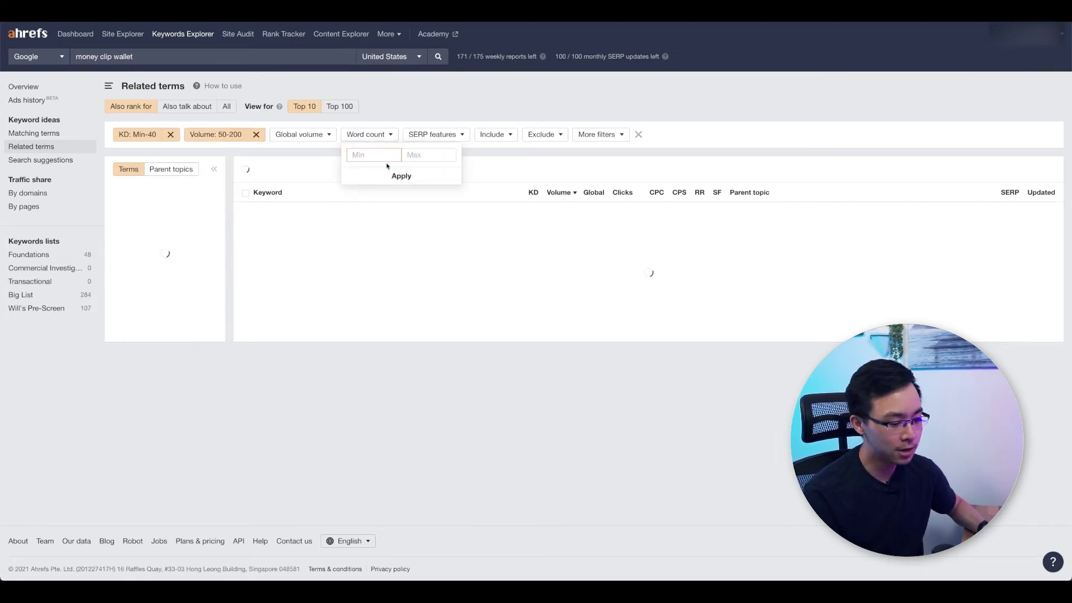
{"action": "type", "text": "3"}
{"action": "key", "text": "Return"}
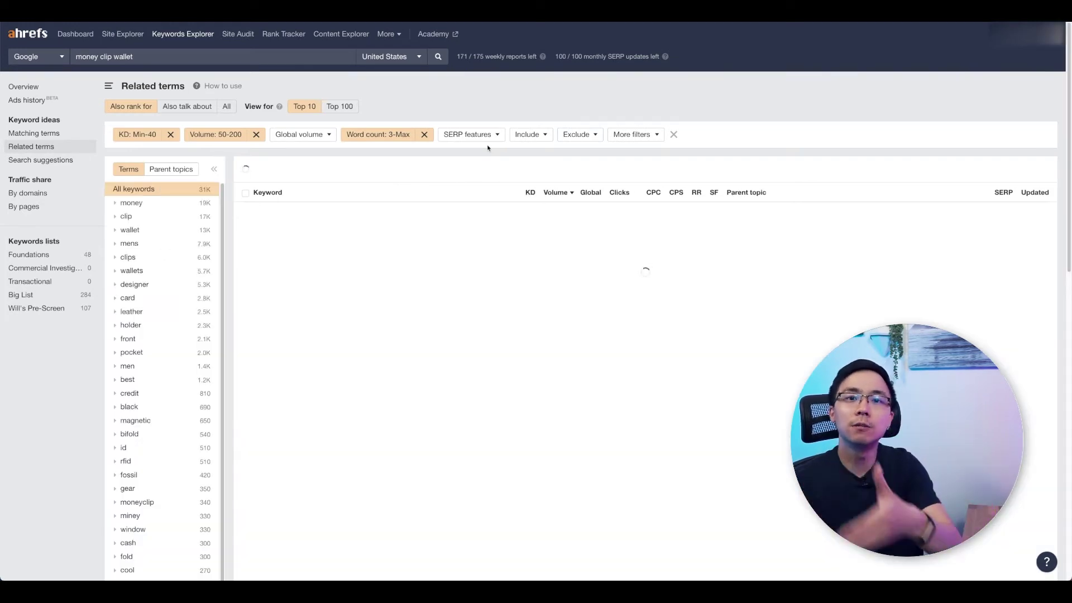
- Limit the related terms to keywords whose SERP features include People also ask and Featured snippet, and check the filtered list
{"action": "left_click", "coordinate": [492, 135]}
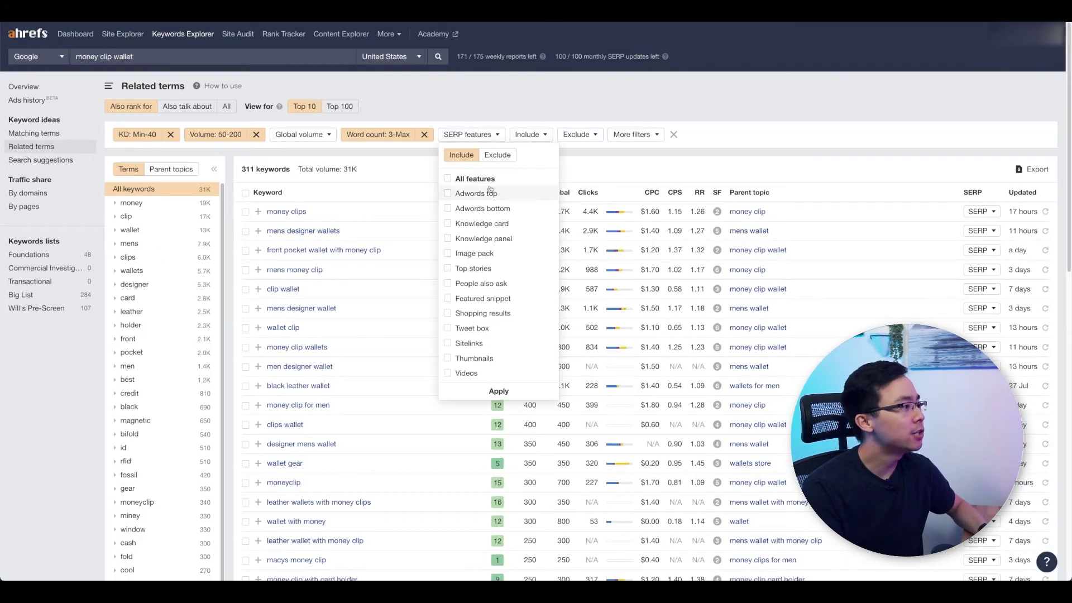
{"action": "left_click", "coordinate": [463, 286]}
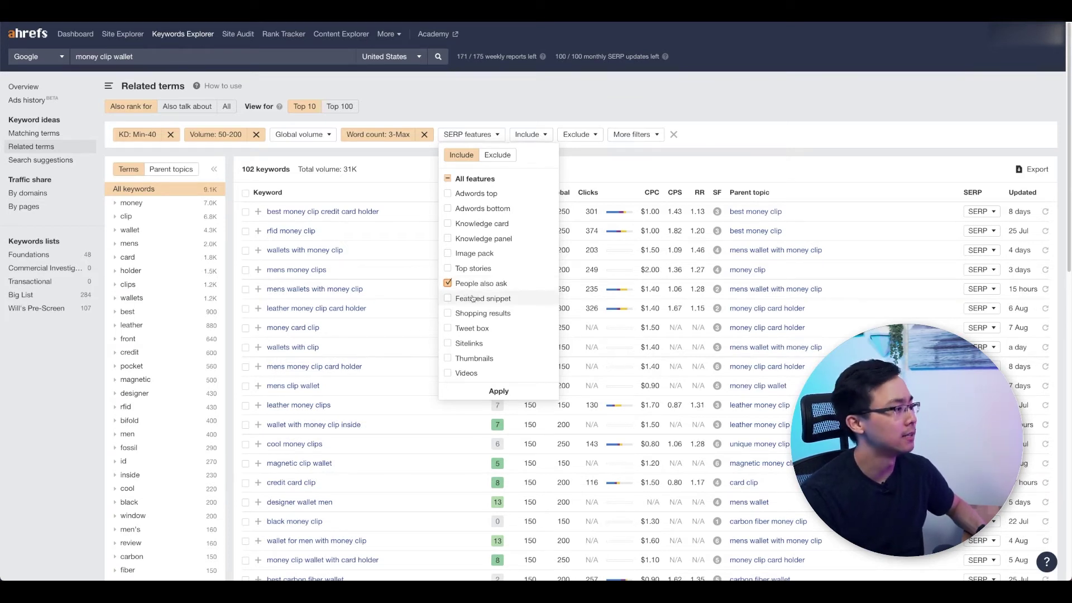
{"action": "left_click", "coordinate": [474, 299]}
{"action": "left_click", "coordinate": [498, 391]}
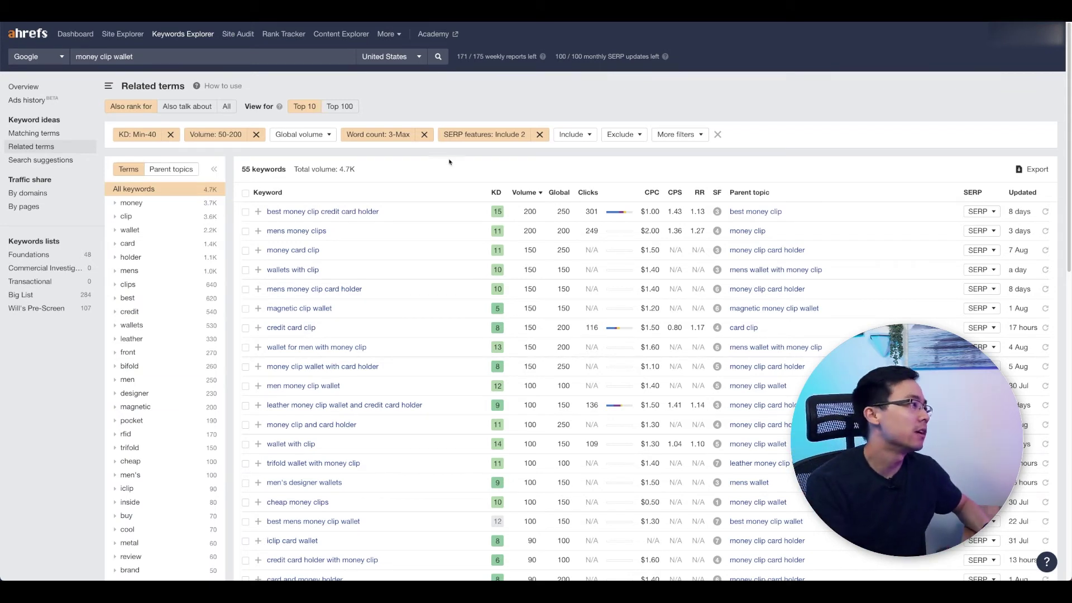
{"action": "left_click", "coordinate": [483, 140]}
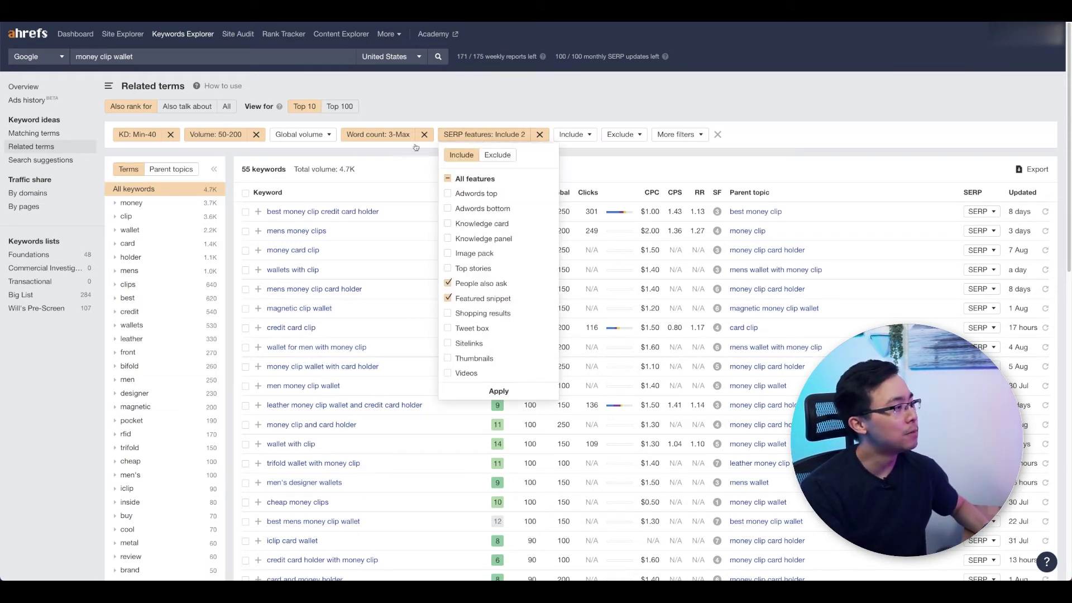
{"action": "left_click", "coordinate": [395, 186]}
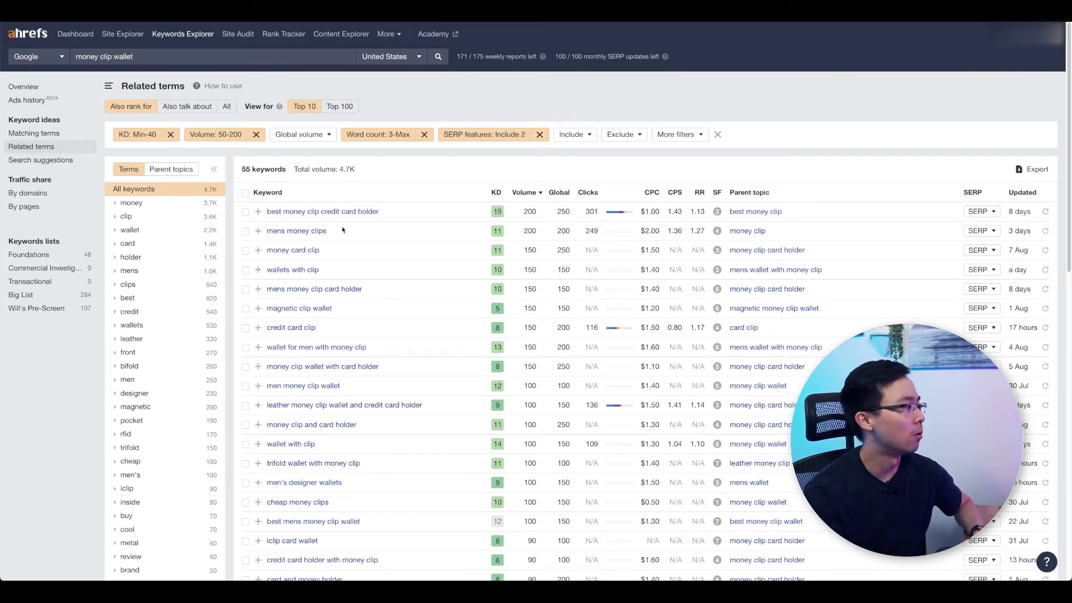
{"action": "scroll", "coordinate": [325, 347], "scroll_direction": "down", "scroll_amount": 1}
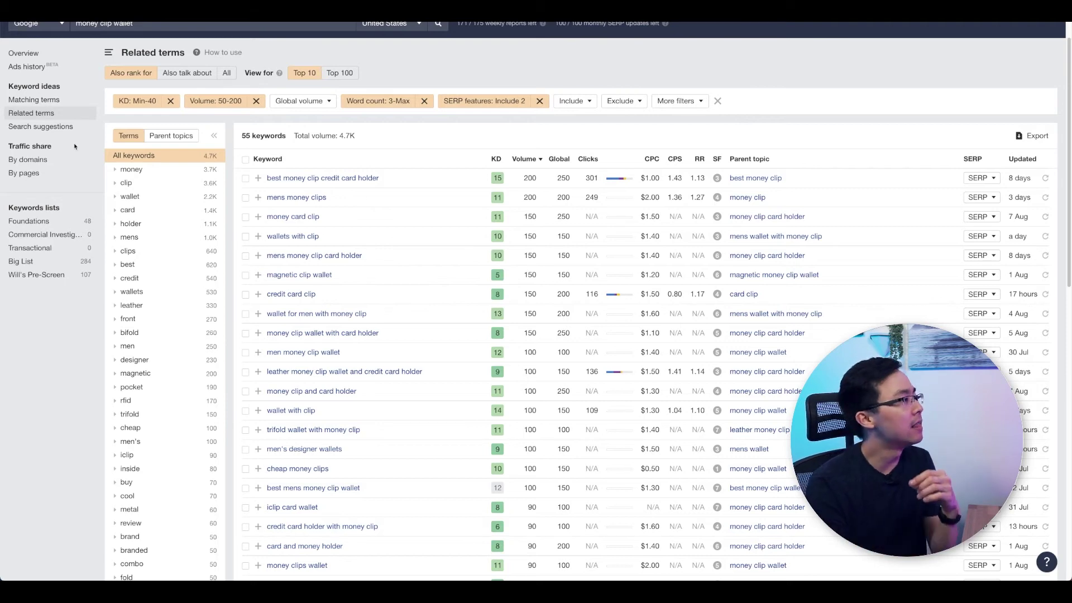
- Open the search suggestions and select the money clip keywords for id wallet, f&h signature slim wallet, how to use, fossil and carbon fiber
{"action": "left_click", "coordinate": [30, 129]}
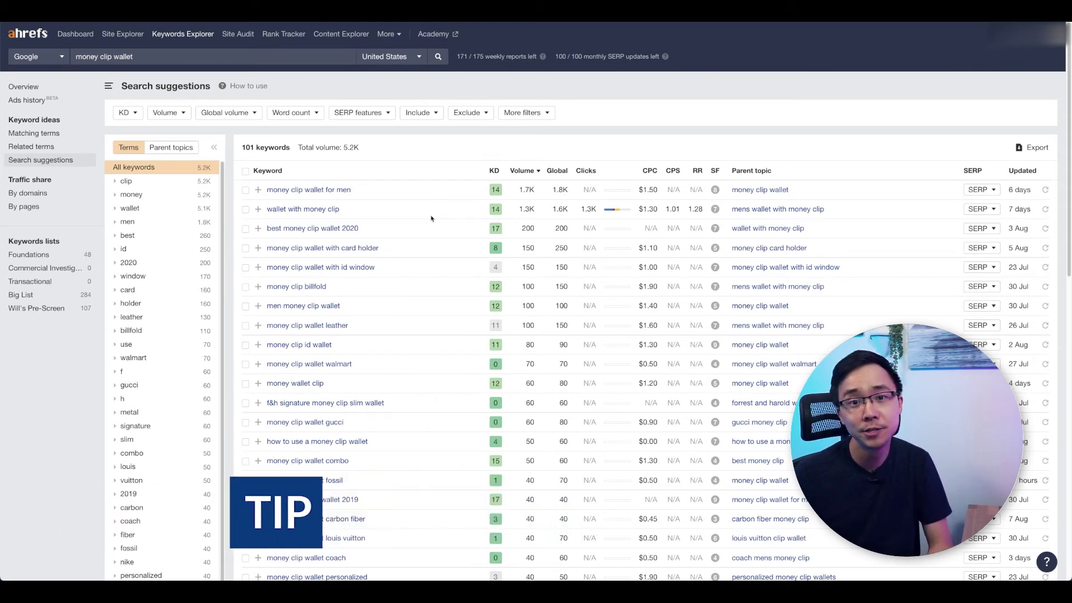
{"action": "scroll", "coordinate": [409, 311], "scroll_direction": "down", "scroll_amount": 2}
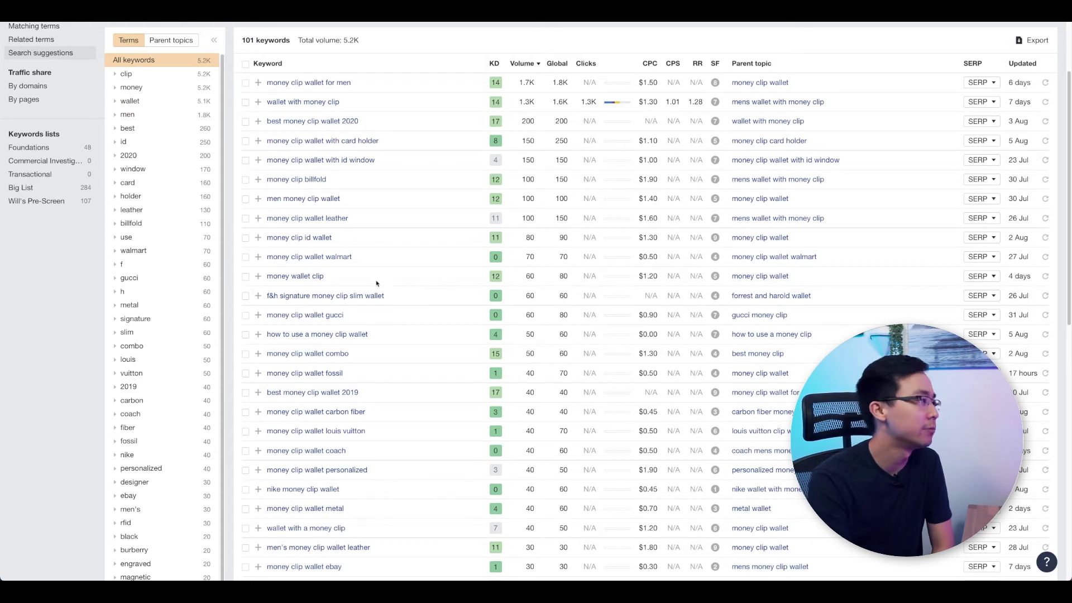
{"action": "left_click", "coordinate": [246, 238]}
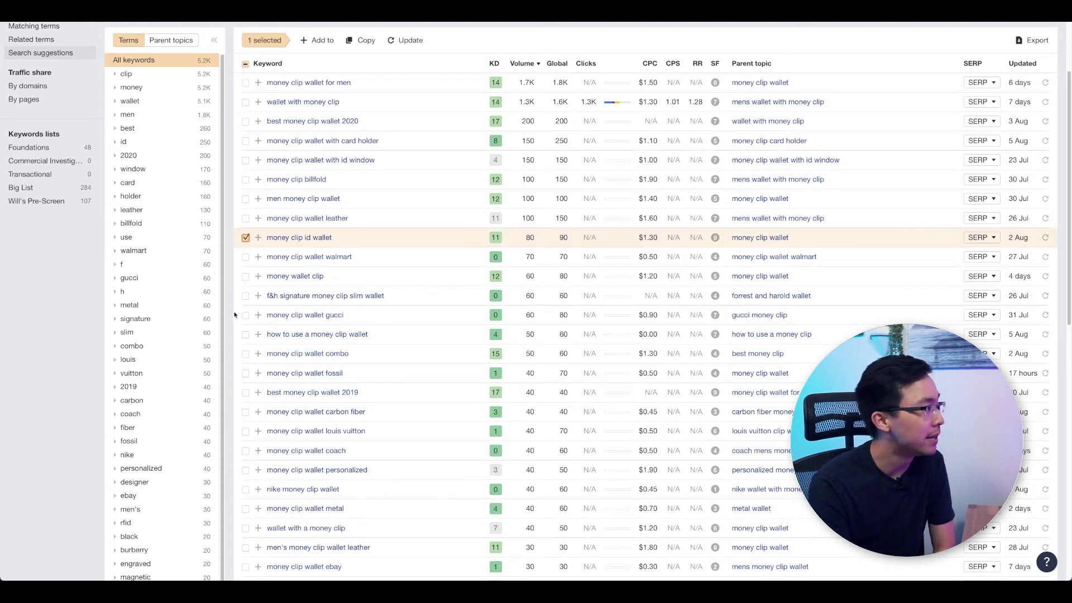
{"action": "left_click", "coordinate": [246, 296]}
{"action": "left_click", "coordinate": [246, 334]}
{"action": "left_click", "coordinate": [246, 373]}
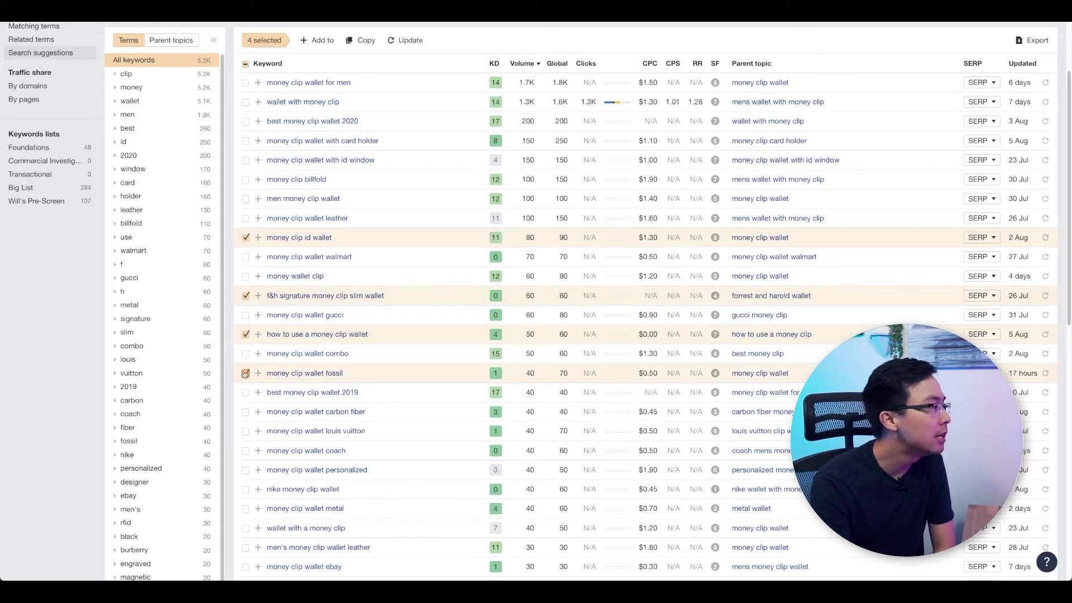
{"action": "left_click", "coordinate": [245, 411]}
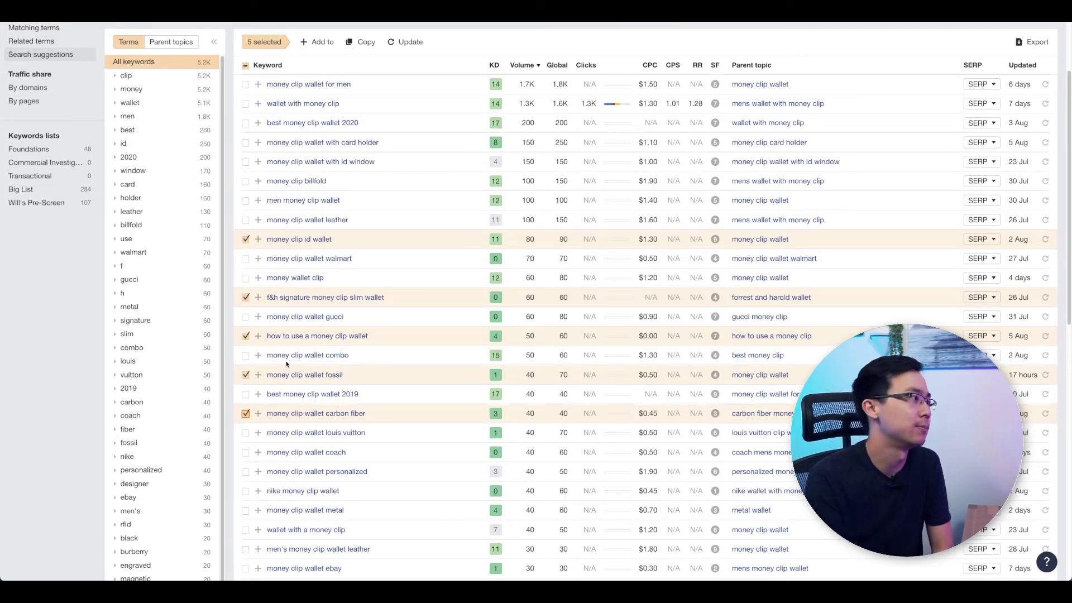
- Open the traffic share by domains for "money clip wallet" and check the wornsimple.com entry
{"action": "scroll", "coordinate": [397, 185], "scroll_direction": "up", "scroll_amount": 1}
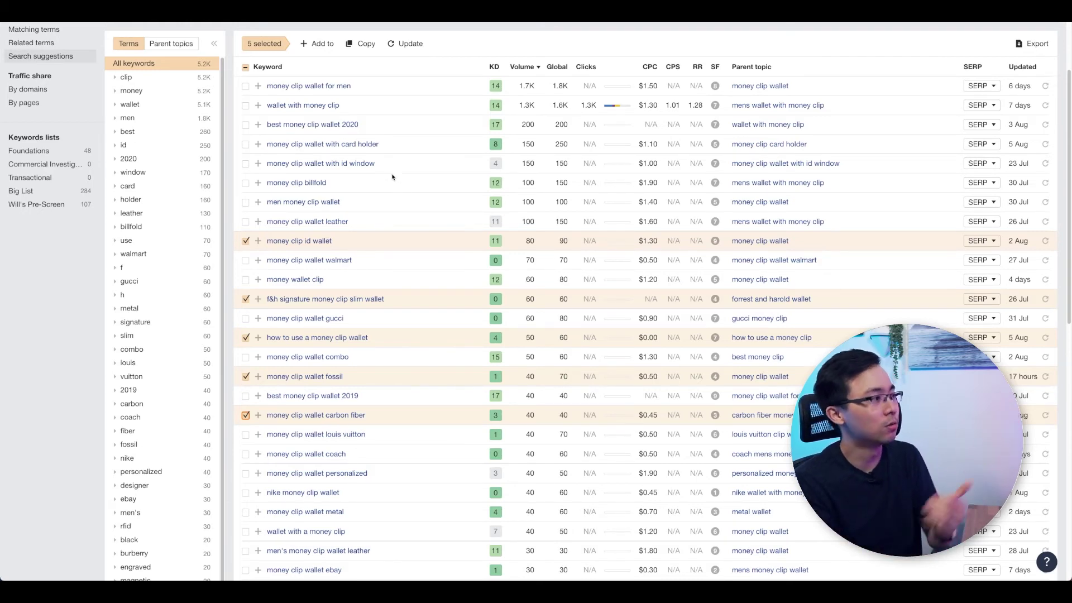
{"action": "scroll", "coordinate": [371, 182], "scroll_direction": "up", "scroll_amount": 1}
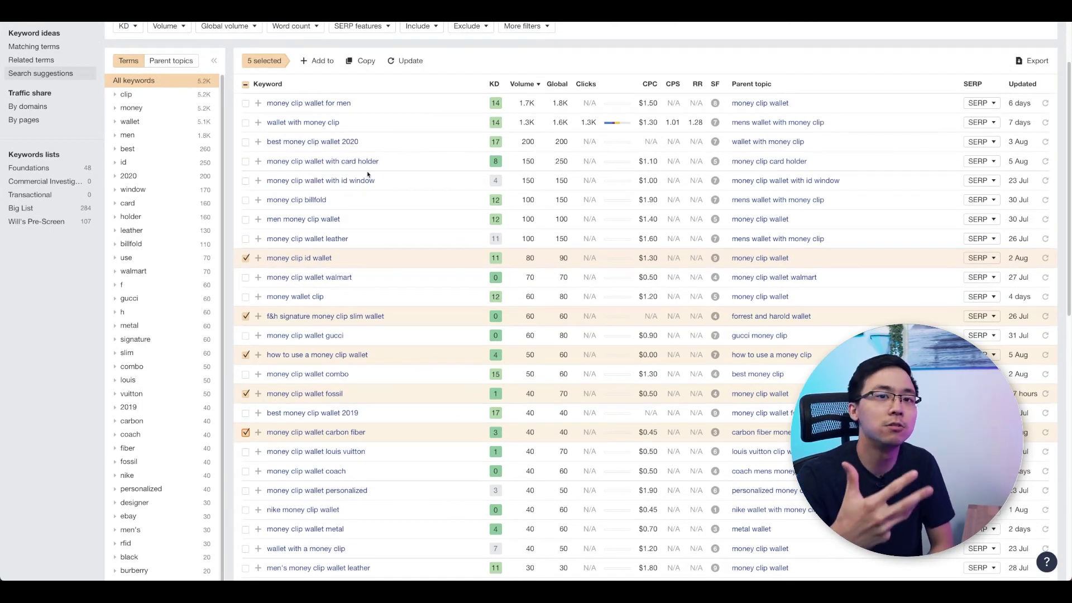
{"action": "scroll", "coordinate": [357, 184], "scroll_direction": "up", "scroll_amount": 3}
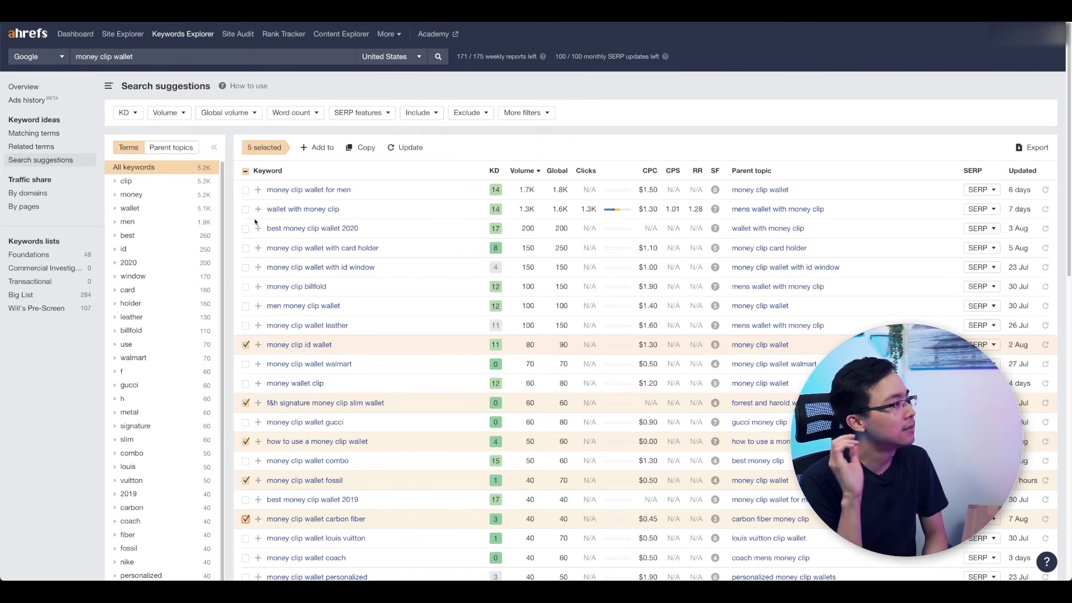
{"action": "left_click", "coordinate": [54, 196]}
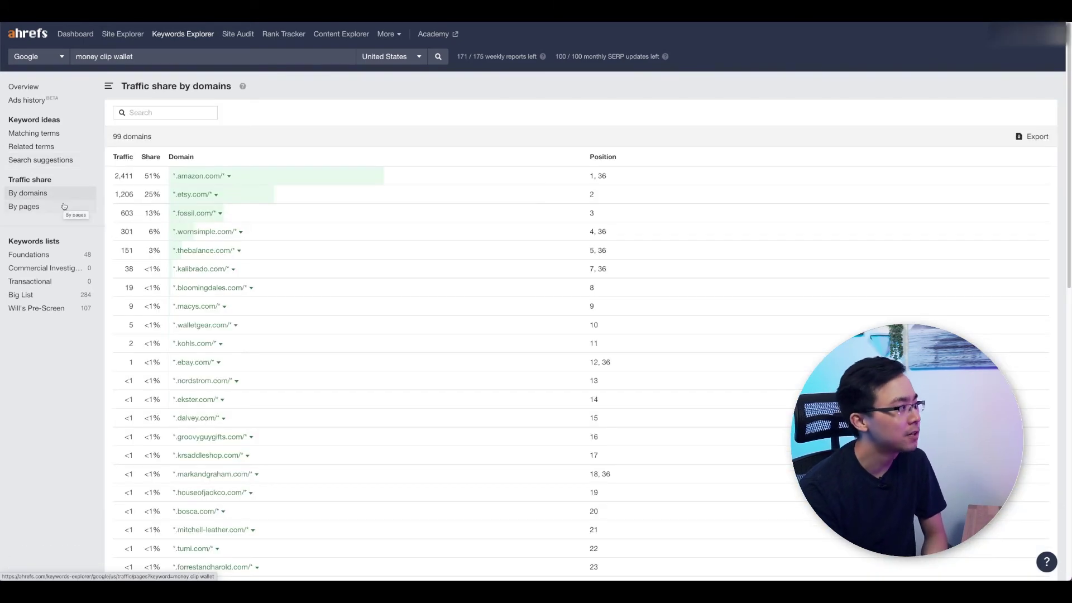
{"action": "left_click", "coordinate": [214, 232]}
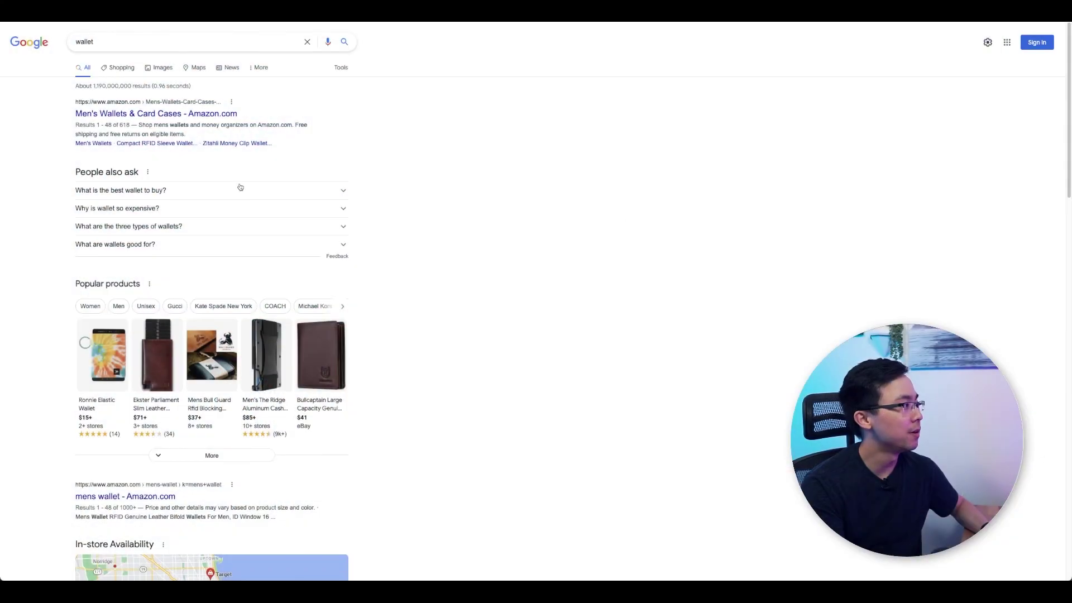
- Expand and collapse People also ask questions in the Google results for "wallet" to load and read more related questions
{"action": "left_click", "coordinate": [241, 188]}
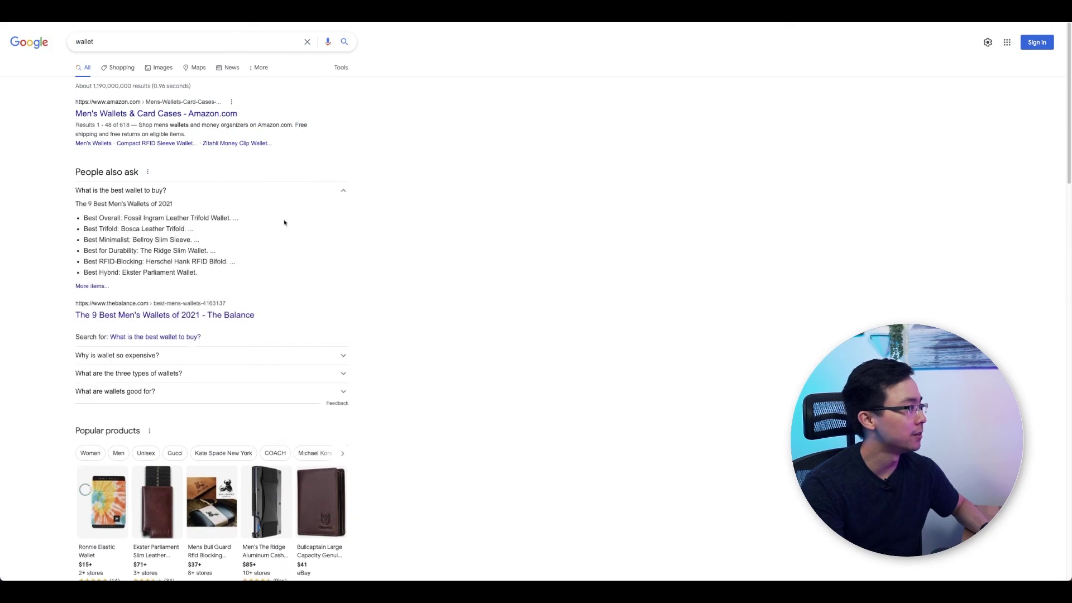
{"action": "left_click", "coordinate": [323, 192]}
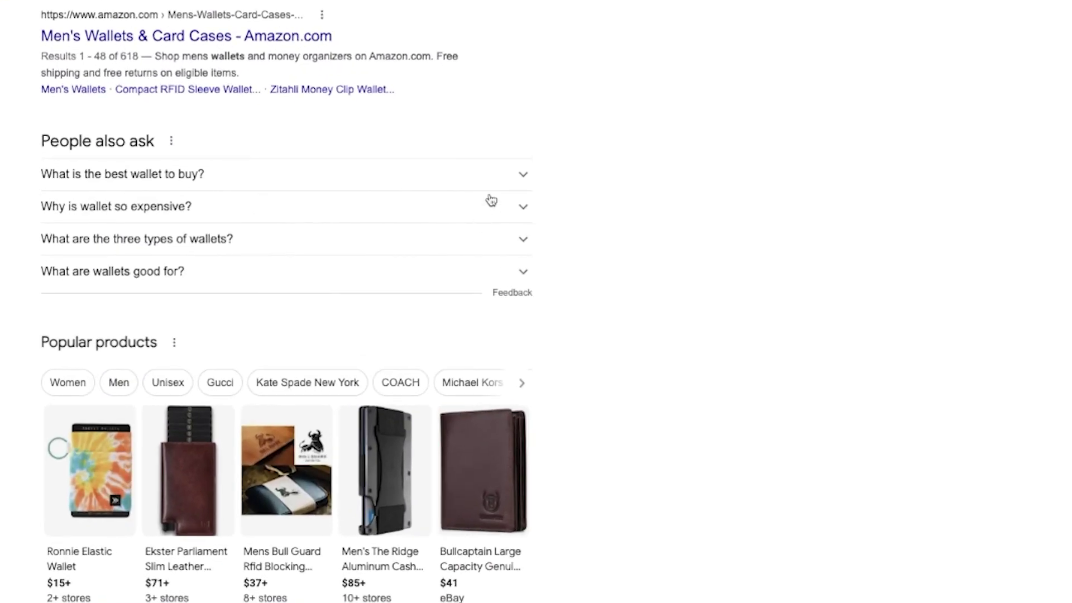
{"action": "left_click", "coordinate": [412, 234]}
{"action": "left_click", "coordinate": [402, 234]}
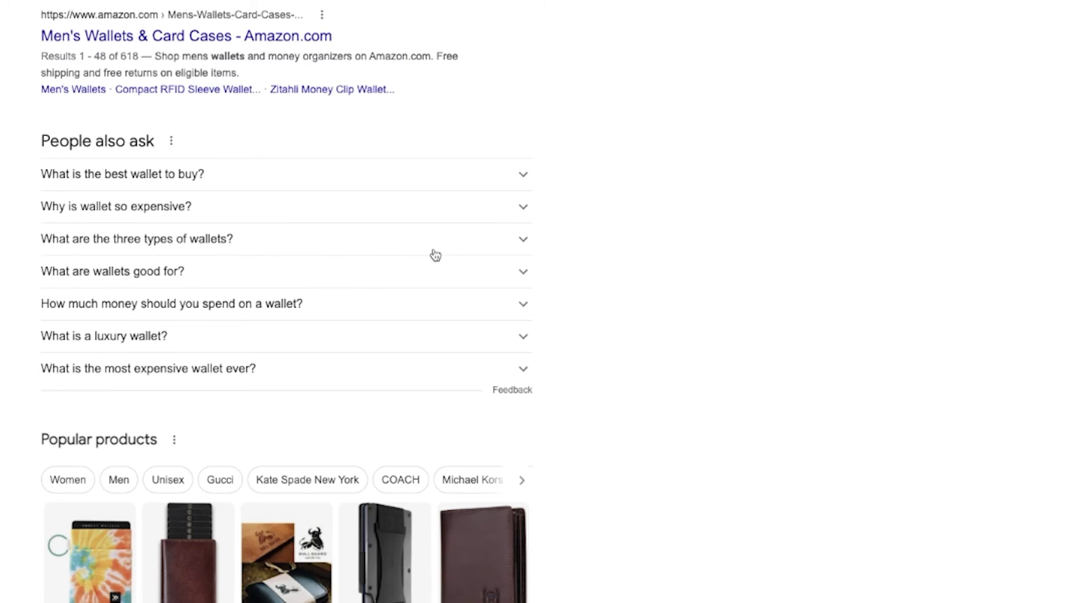
{"action": "left_click", "coordinate": [435, 252]}
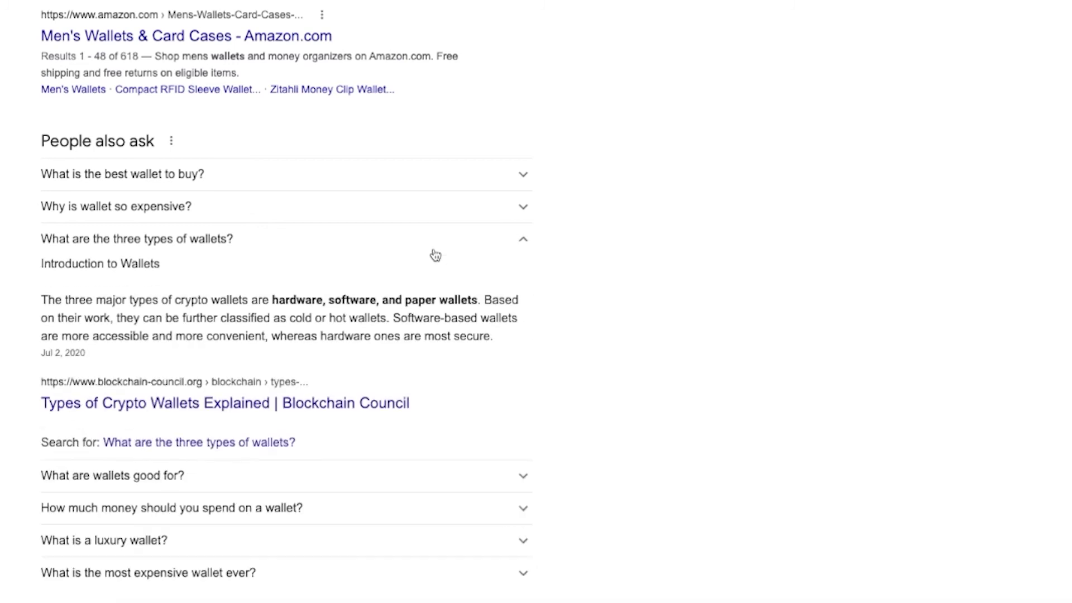
{"action": "left_click", "coordinate": [404, 483]}
{"action": "left_click", "coordinate": [402, 481]}
{"action": "scroll", "coordinate": [483, 481], "scroll_direction": "down", "scroll_amount": 3}
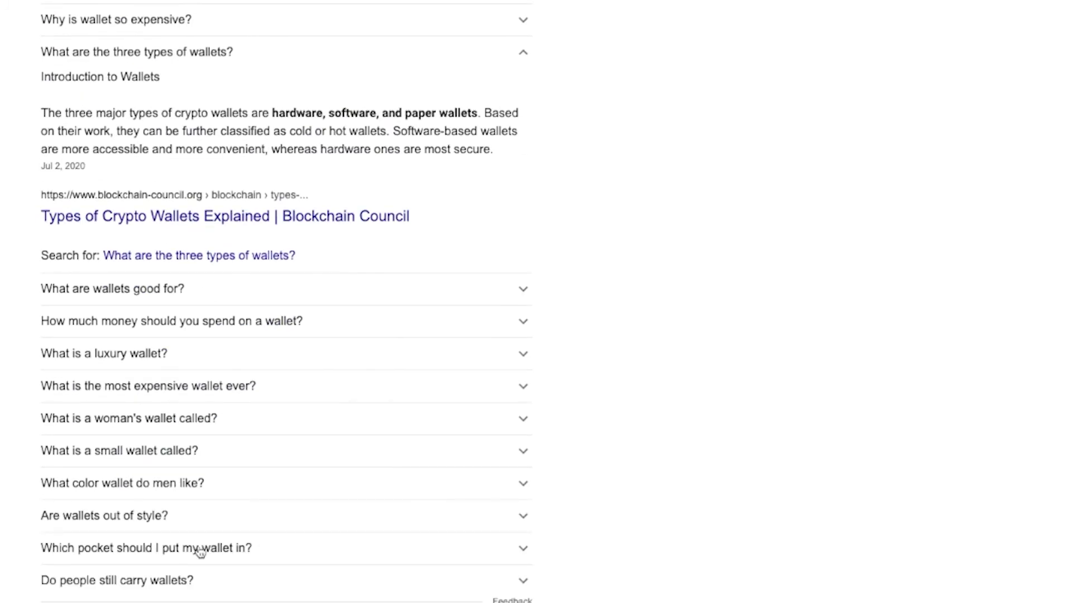